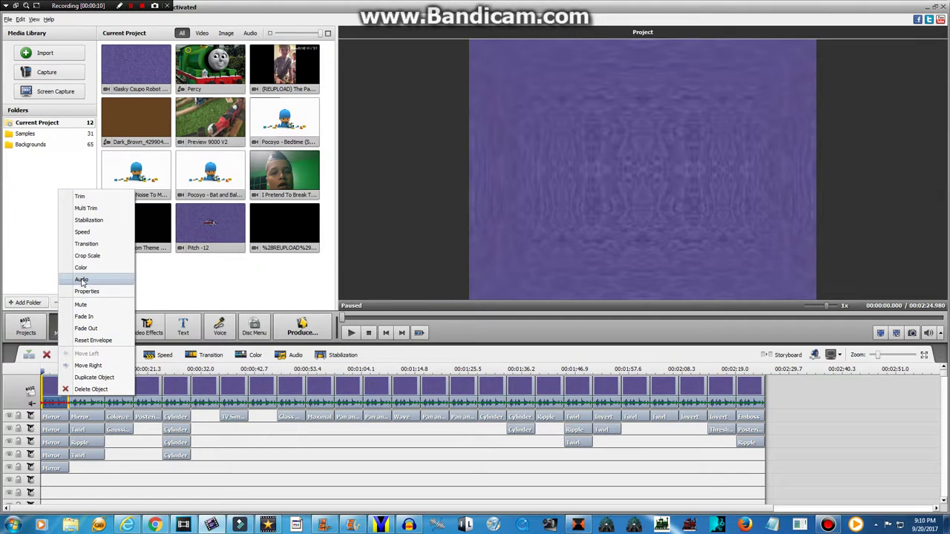
Step: Review the first timeline clip's audio settings and the type and level of its first two Mirror effects
left_click(81, 280)
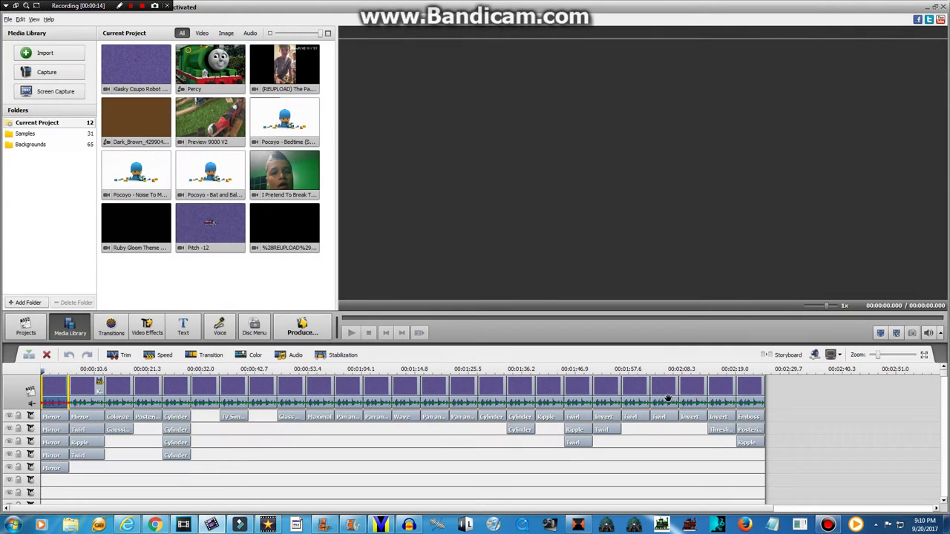
right_click(61, 417)
left_click(96, 424)
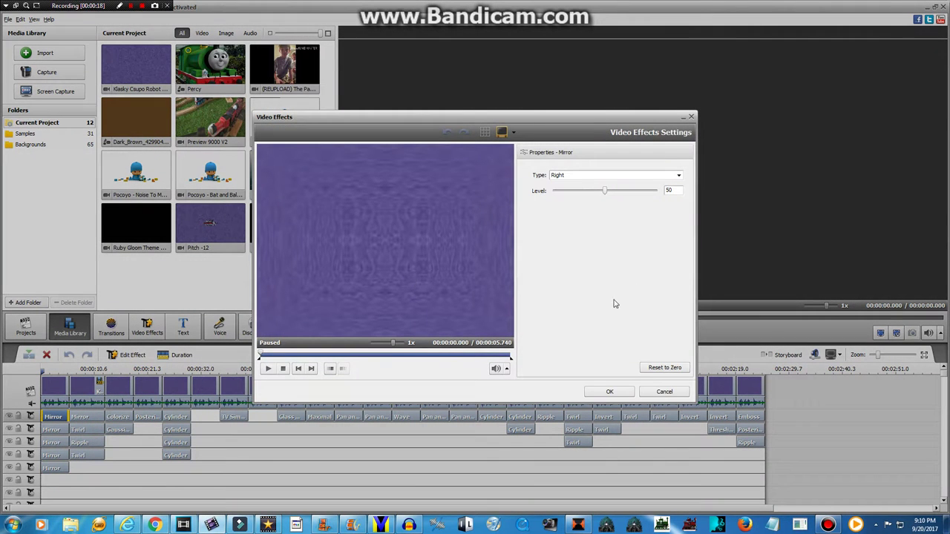
left_click(601, 392)
right_click(67, 429)
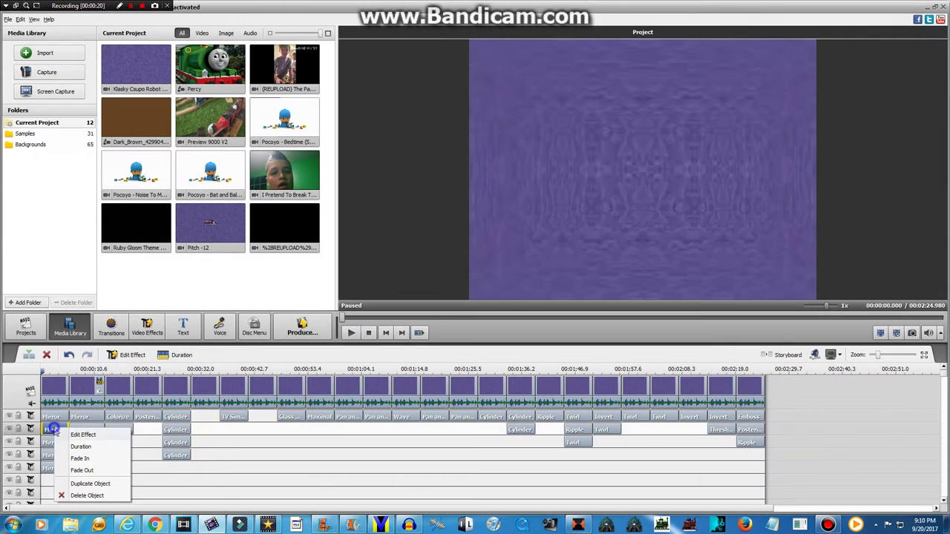
left_click(83, 434)
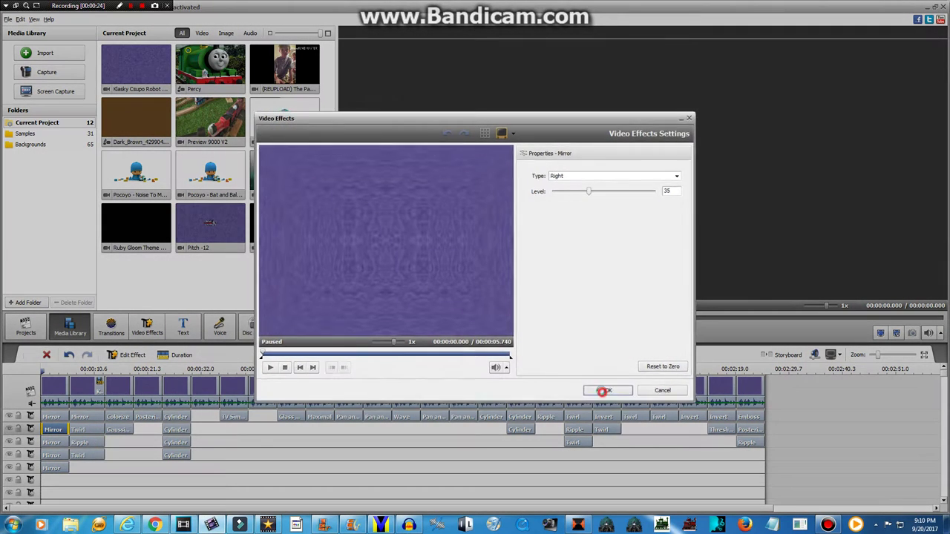
left_click(601, 391)
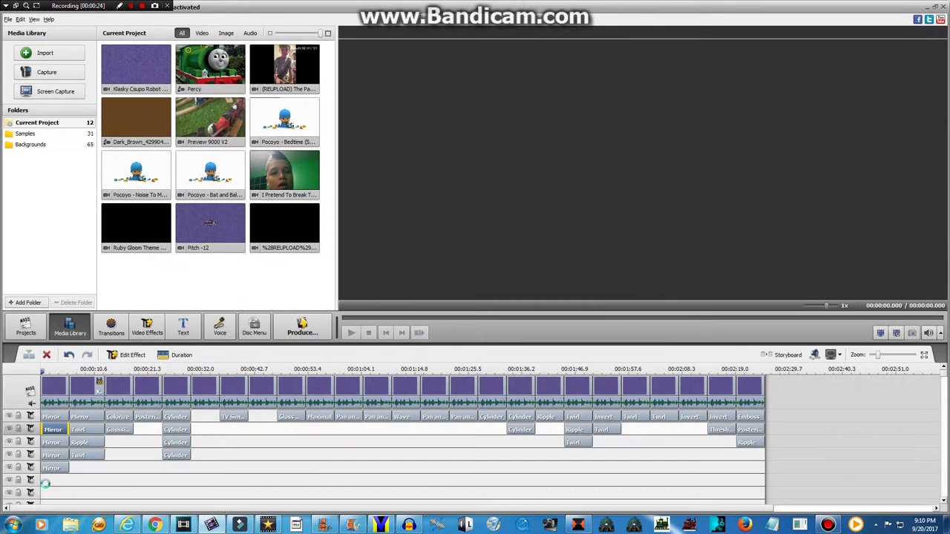
Step: Review the type and level settings of the remaining three Mirror effects under the first timeline clip
right_click(49, 442)
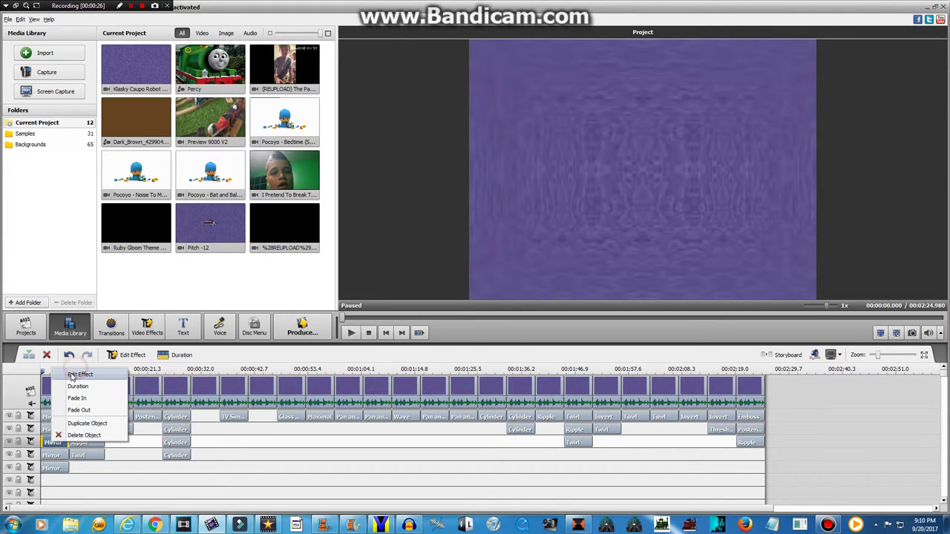
left_click(74, 374)
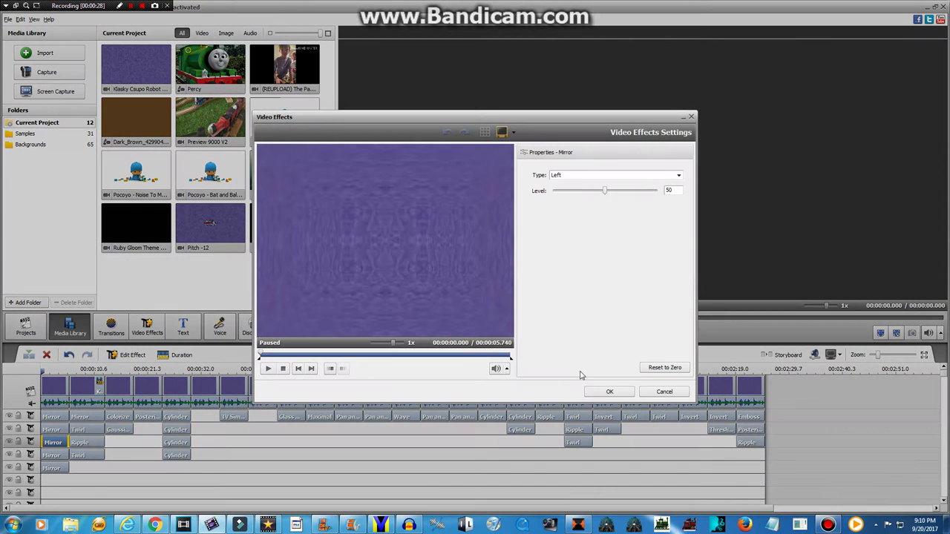
left_click(610, 391)
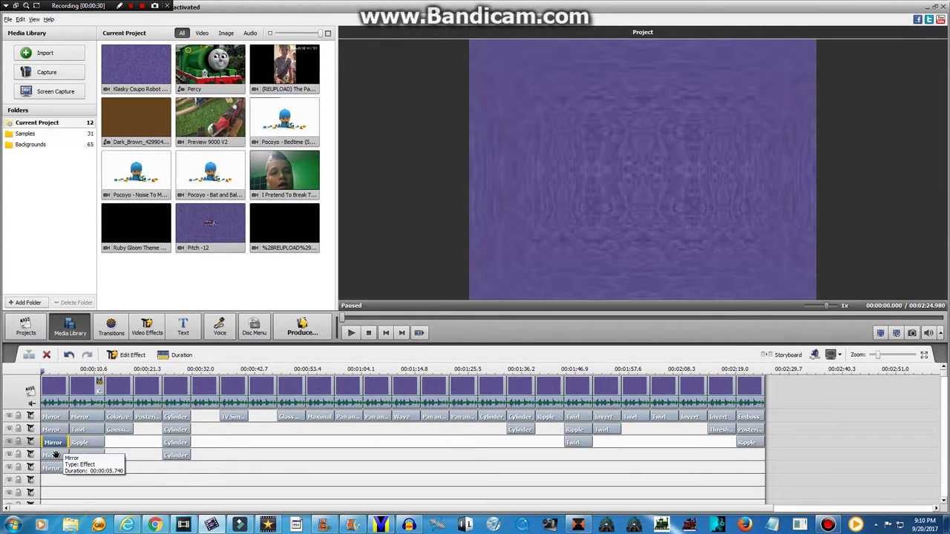
right_click(54, 454)
left_click(89, 386)
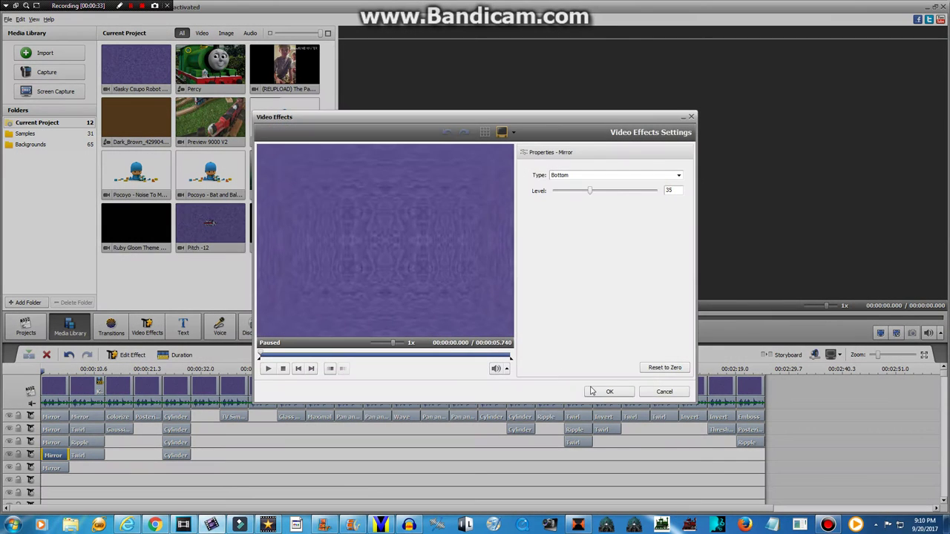
left_click(608, 391)
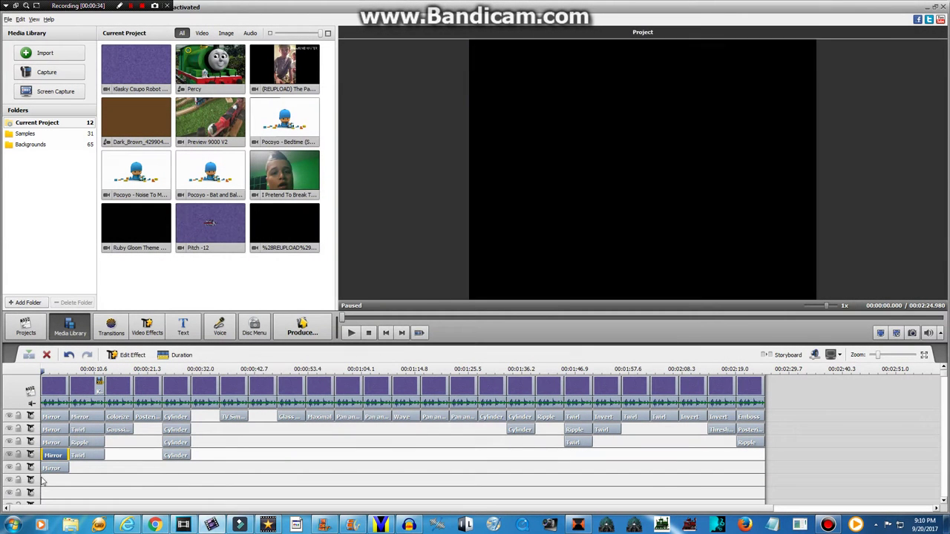
left_click(53, 476)
right_click(59, 469)
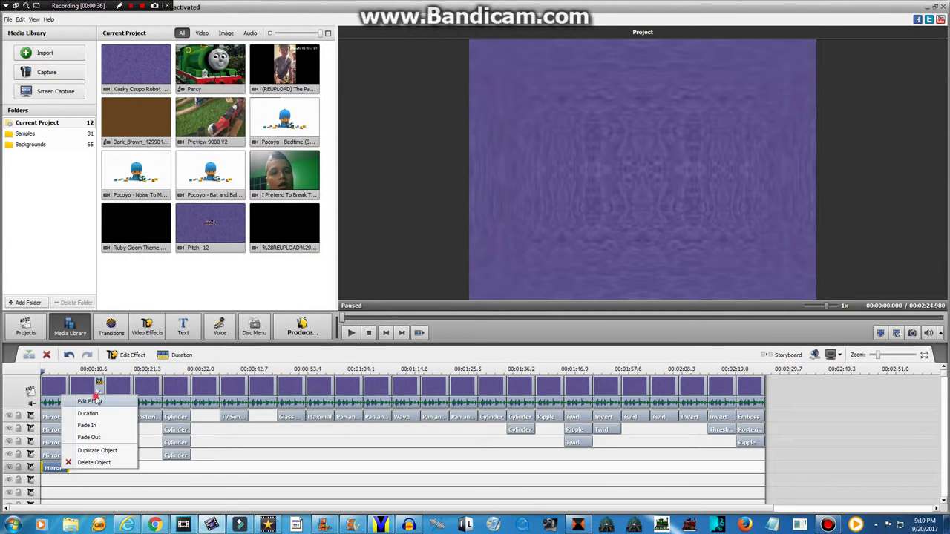
left_click(92, 398)
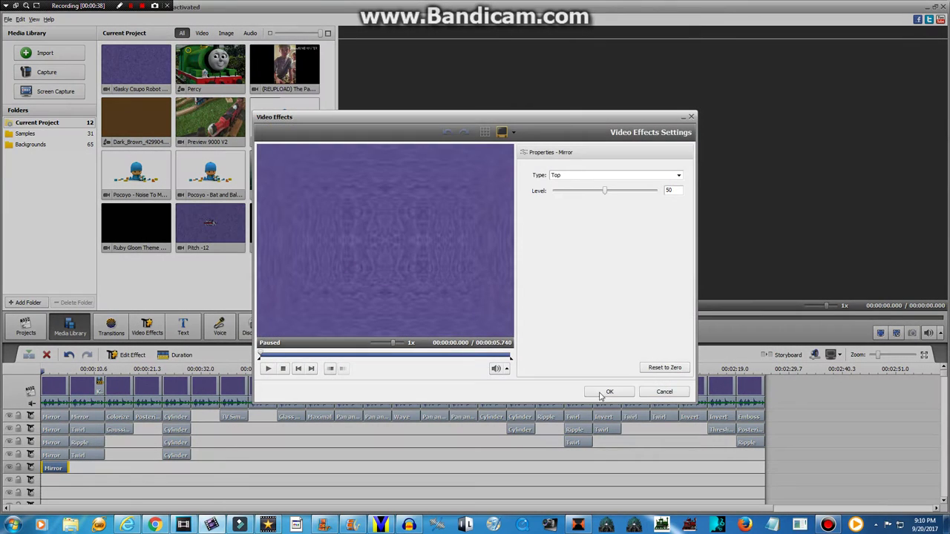
left_click(604, 393)
Step: Examine the first timeline clip's properties and its Pitch Shift rate in the audio correction settings
right_click(44, 393)
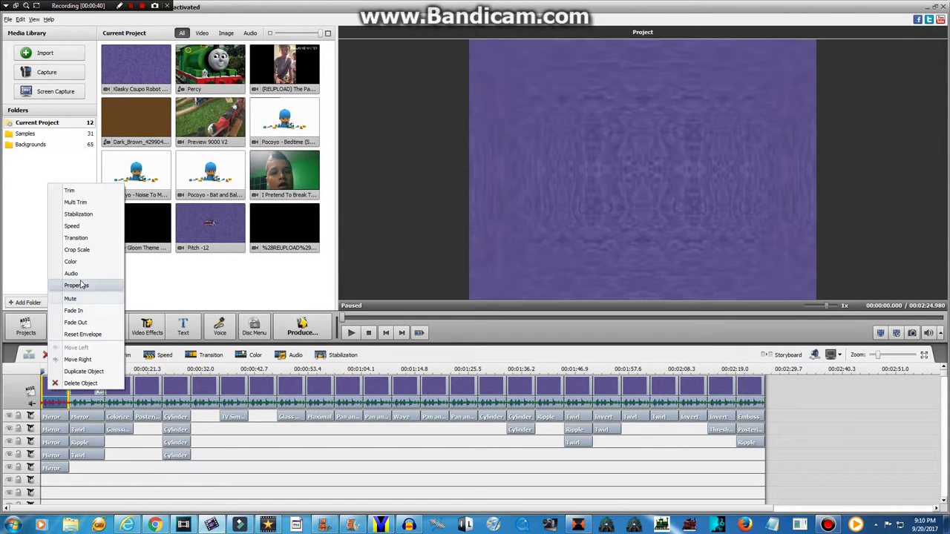
left_click(82, 285)
left_click(539, 149)
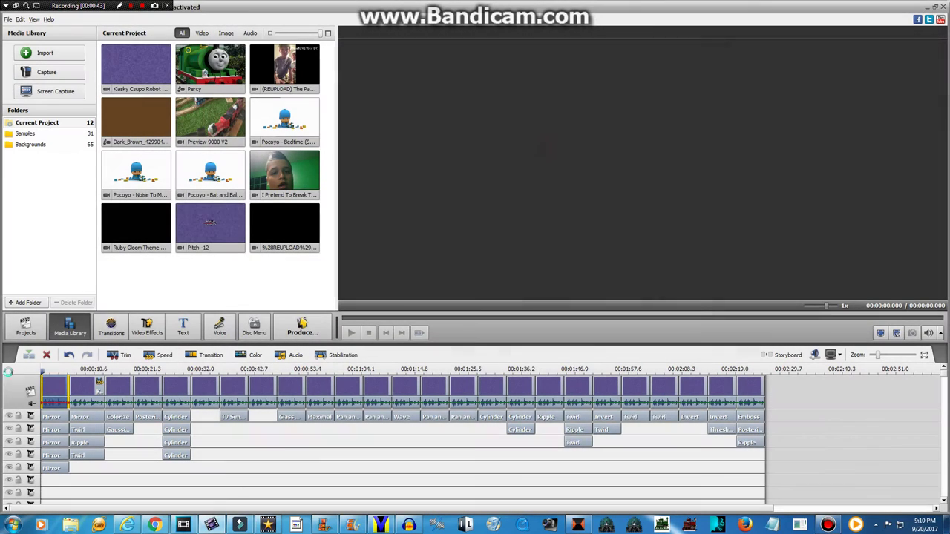
right_click(44, 394)
left_click(85, 268)
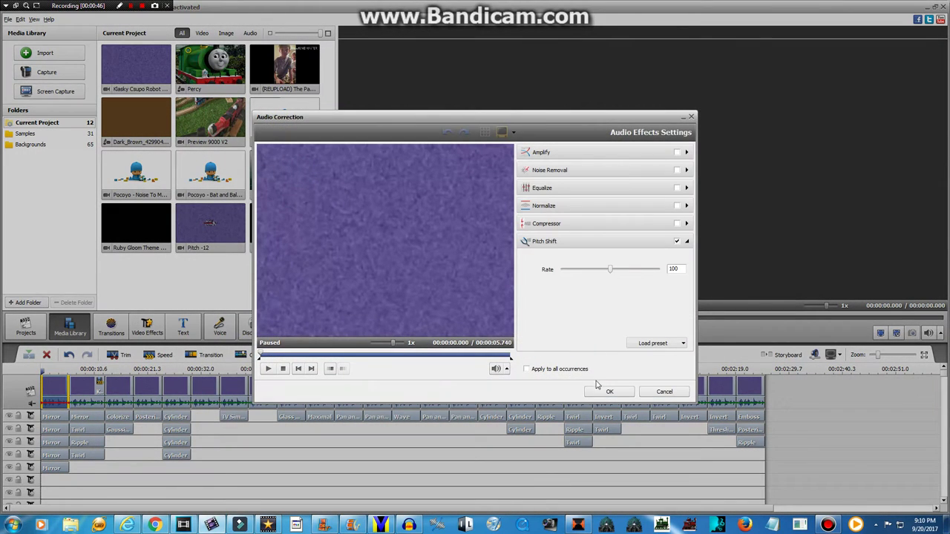
left_click(605, 390)
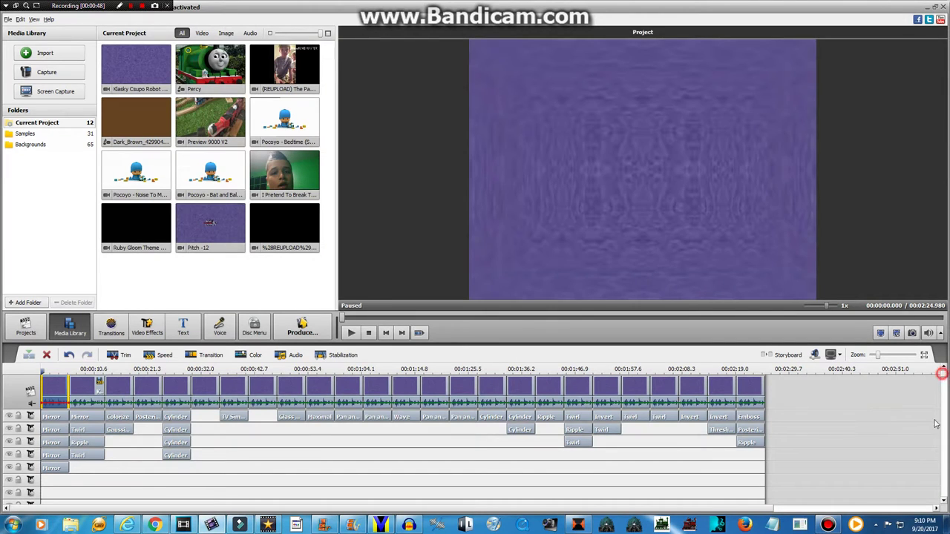
Step: Examine the Pitch Shift settings of the two audio clips layered beneath the first video clip
right_click(58, 453)
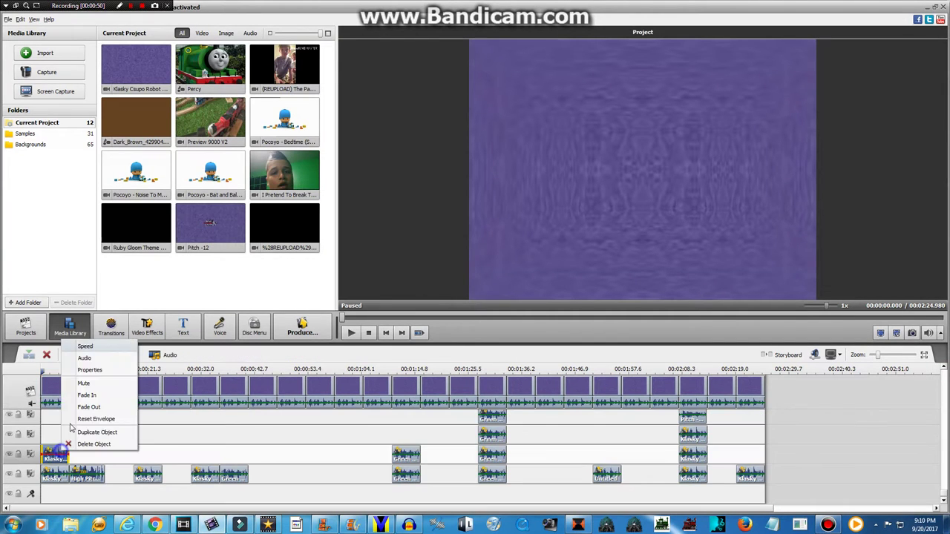
left_click(85, 359)
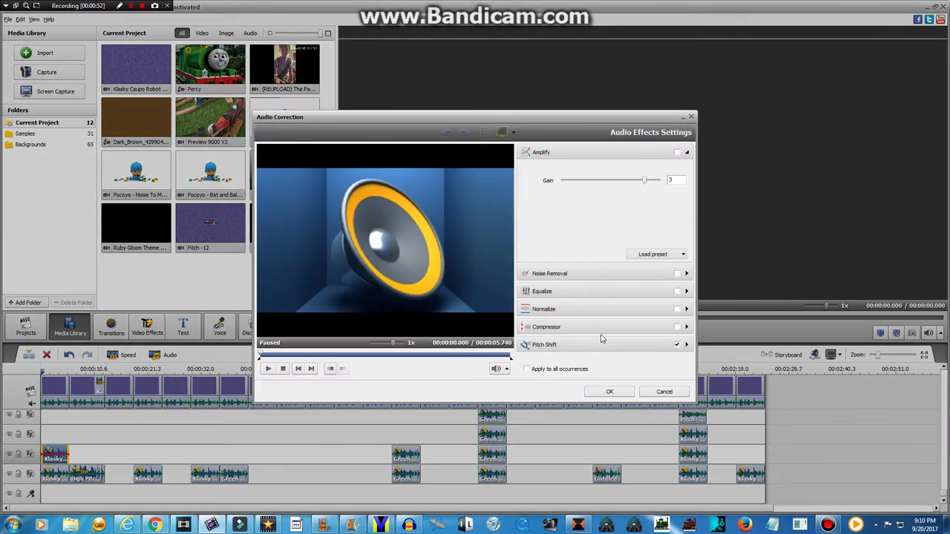
left_click(611, 346)
left_click(609, 392)
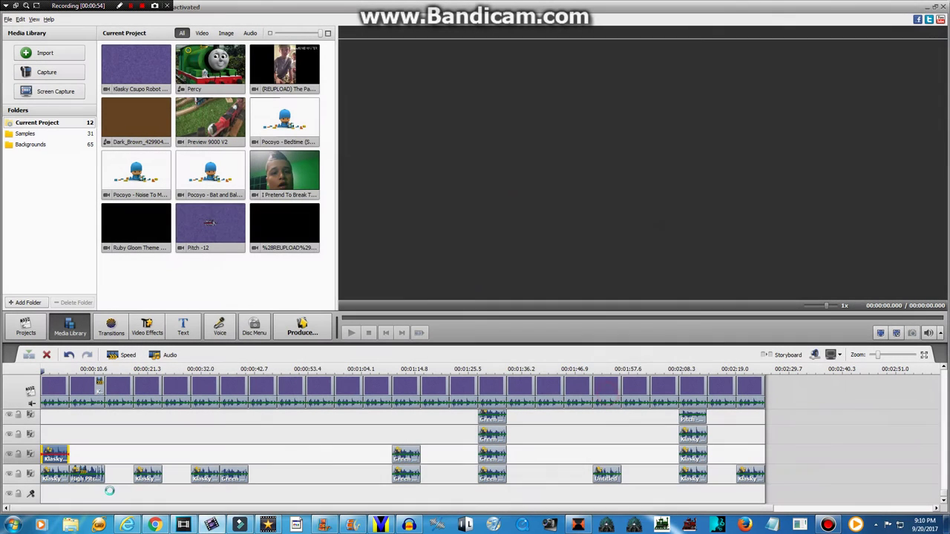
right_click(65, 385)
left_click(85, 391)
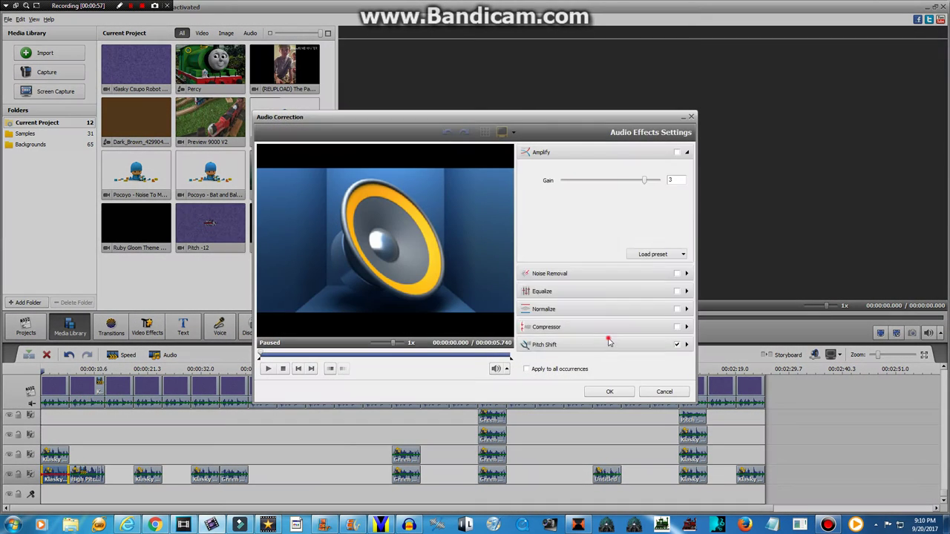
left_click(608, 342)
left_click(616, 391)
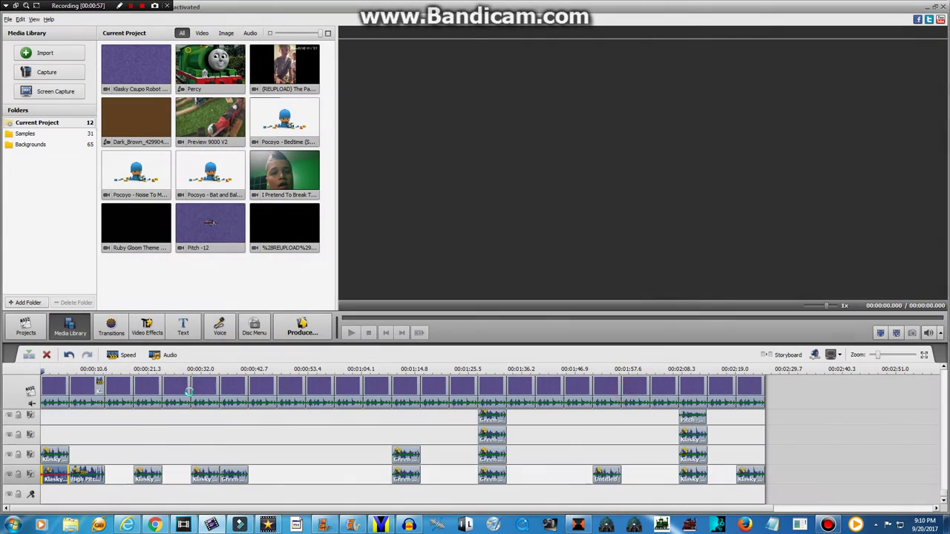
Step: Review the audio correction settings of the second video clip on the timeline
left_click(76, 391)
right_click(80, 391)
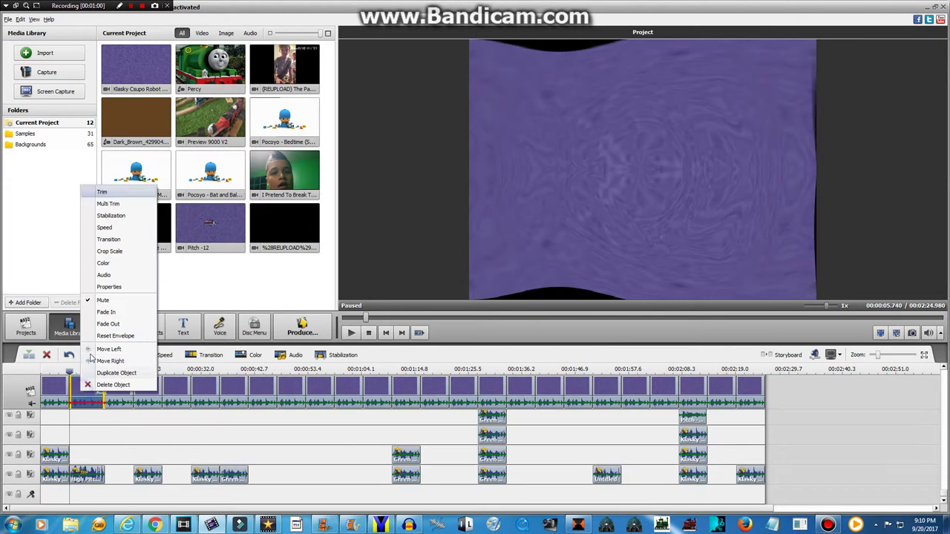
left_click(112, 278)
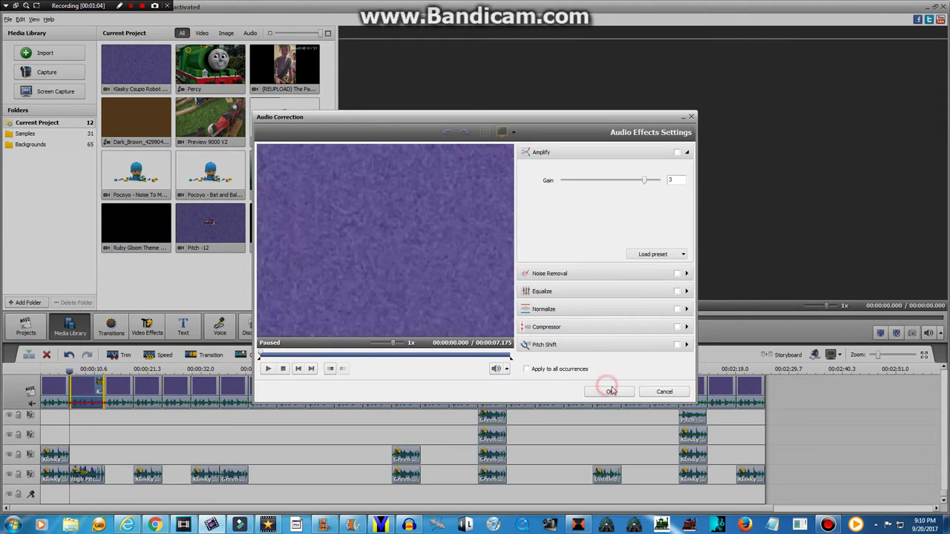
left_click(610, 391)
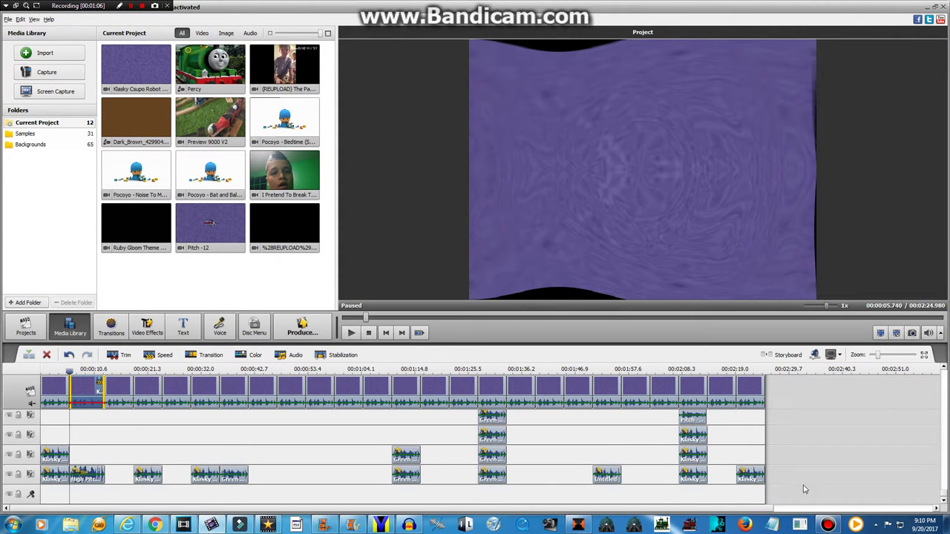
Step: Review the settings of the Mirror effect and the upper Twirl effect under the second video clip
left_click(944, 499)
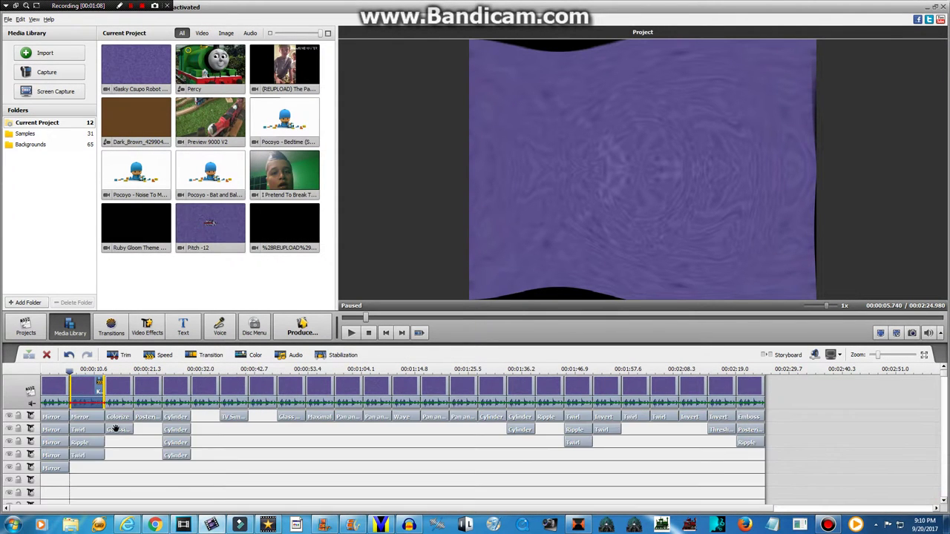
right_click(97, 419)
left_click(118, 421)
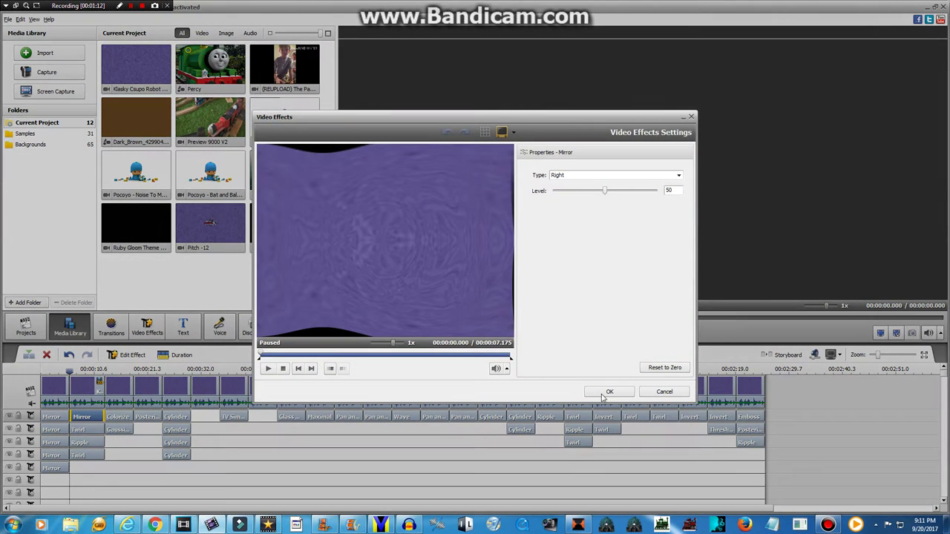
left_click(607, 392)
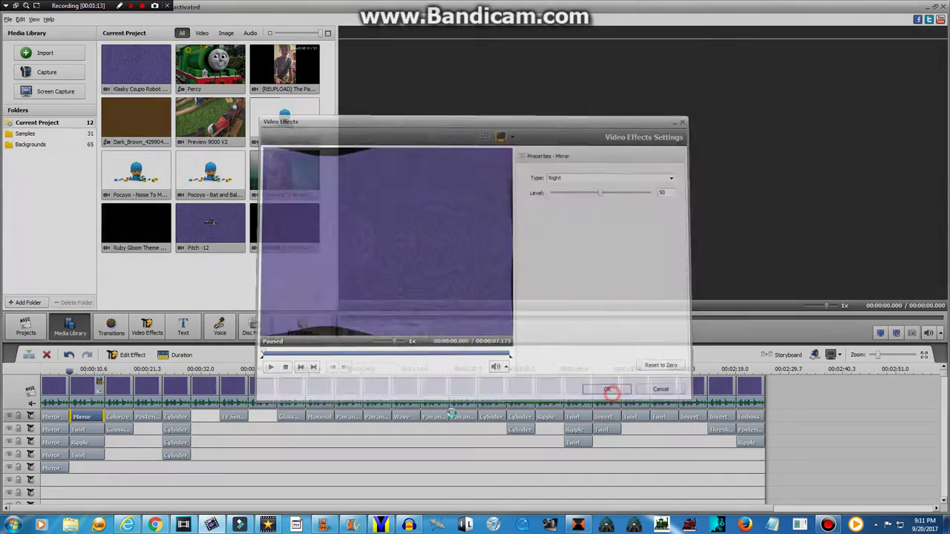
right_click(83, 431)
left_click(112, 441)
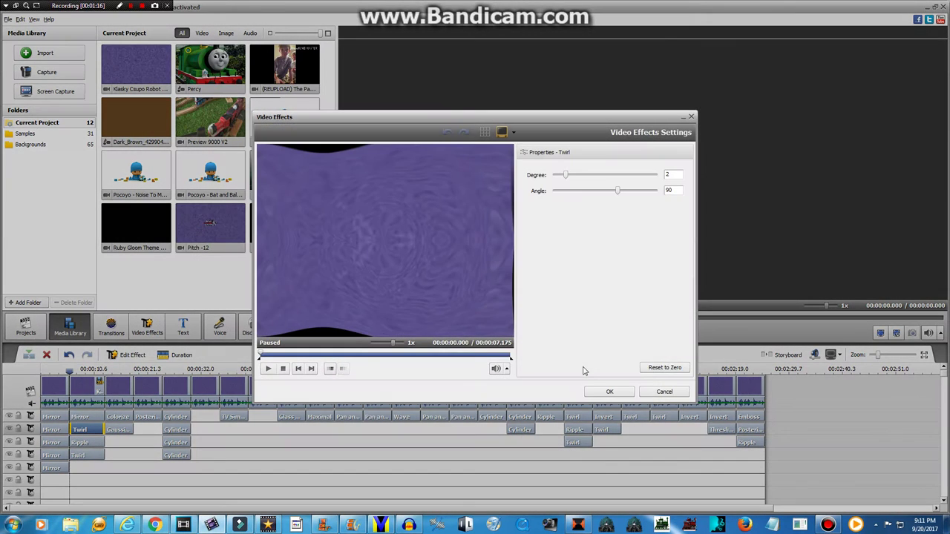
left_click(605, 393)
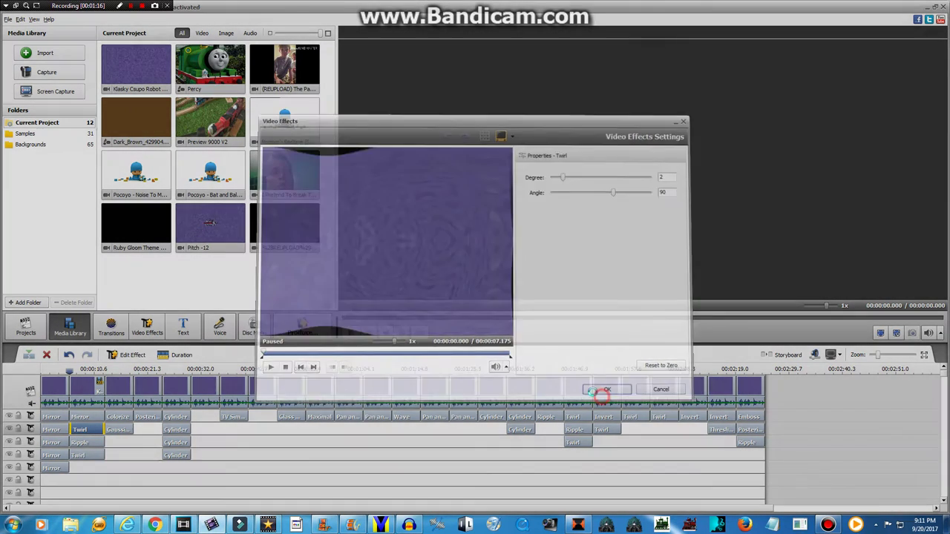
Step: Review the settings of the Ripple effect and the lower Twirl effect under the second video clip
right_click(74, 443)
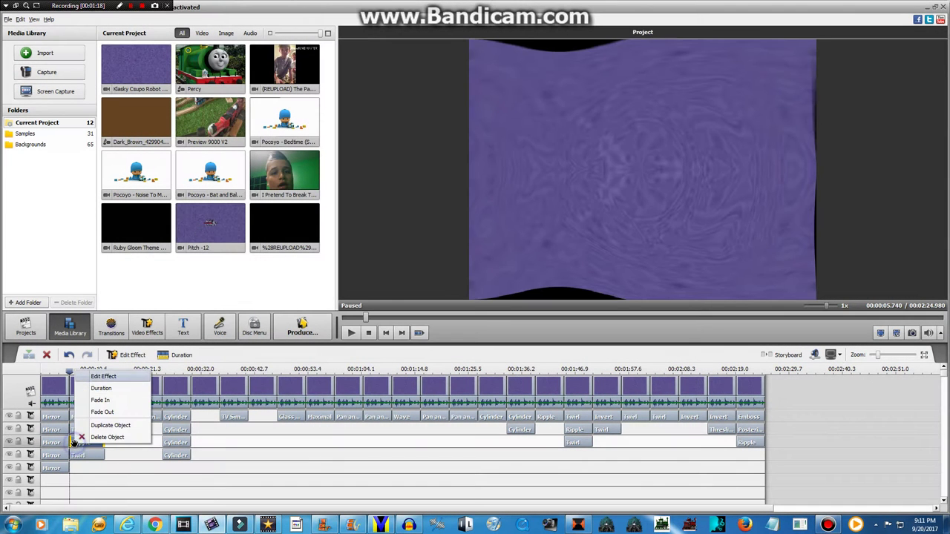
left_click(95, 373)
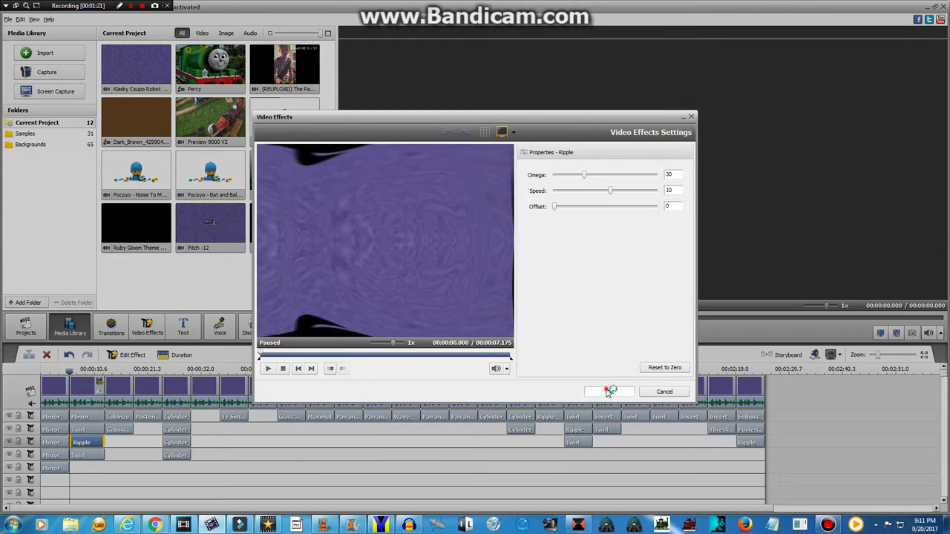
left_click(607, 392)
right_click(79, 456)
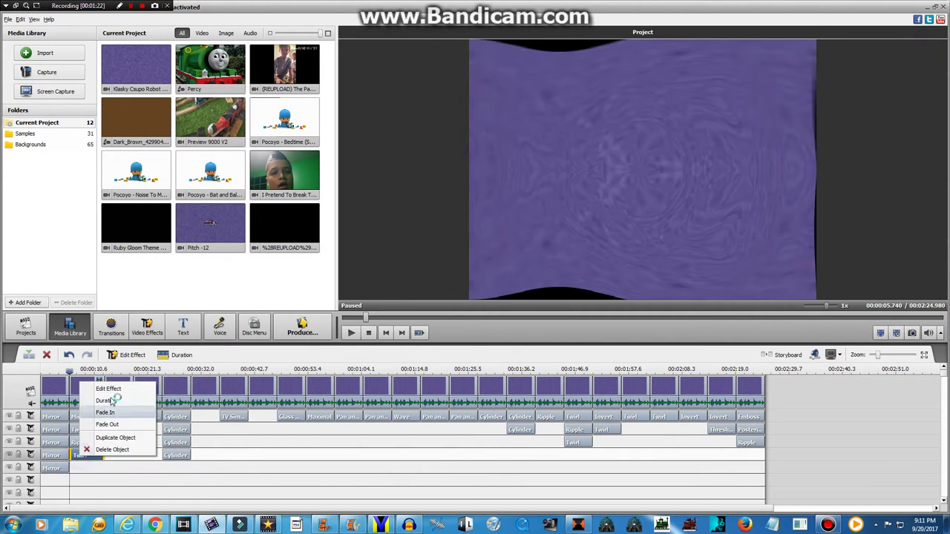
left_click(111, 389)
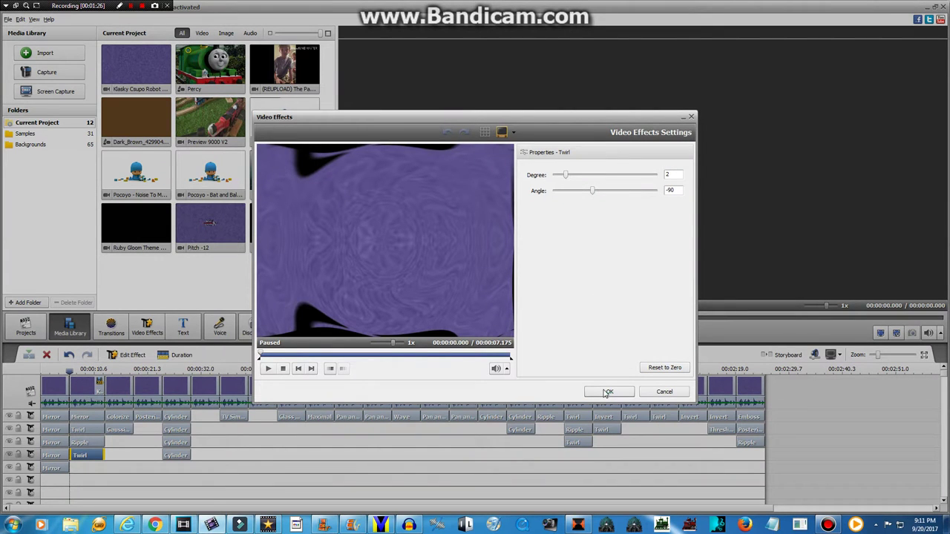
left_click(607, 393)
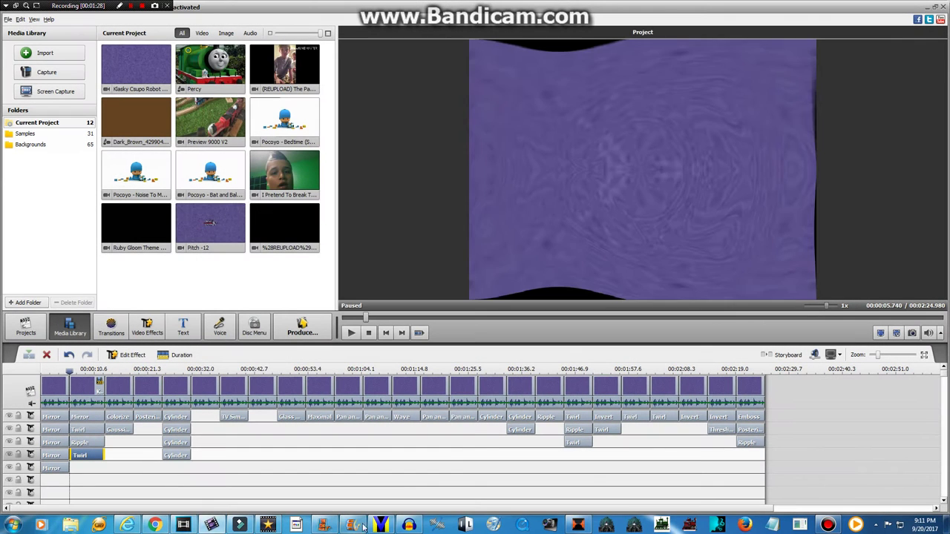
Step: Switch to Audacity and try a Change Pitch setting of 0.50 semitones on the first track, dismissing it unapplied
left_click(409, 524)
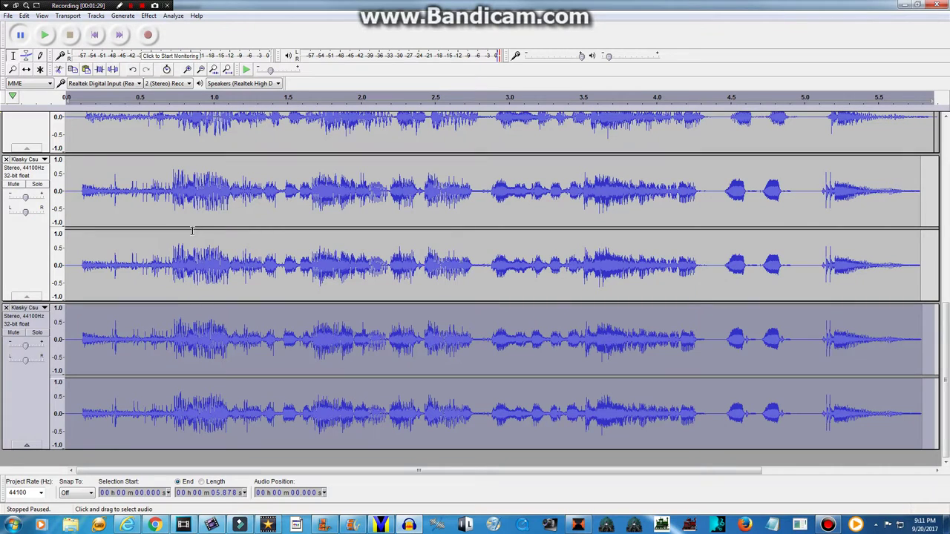
scroll(934, 374, "up", 3)
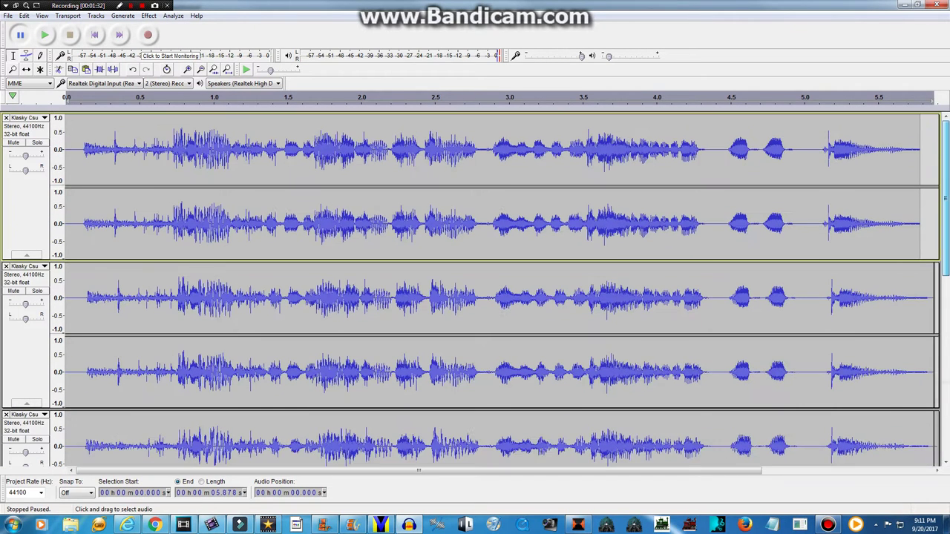
left_click(10, 227)
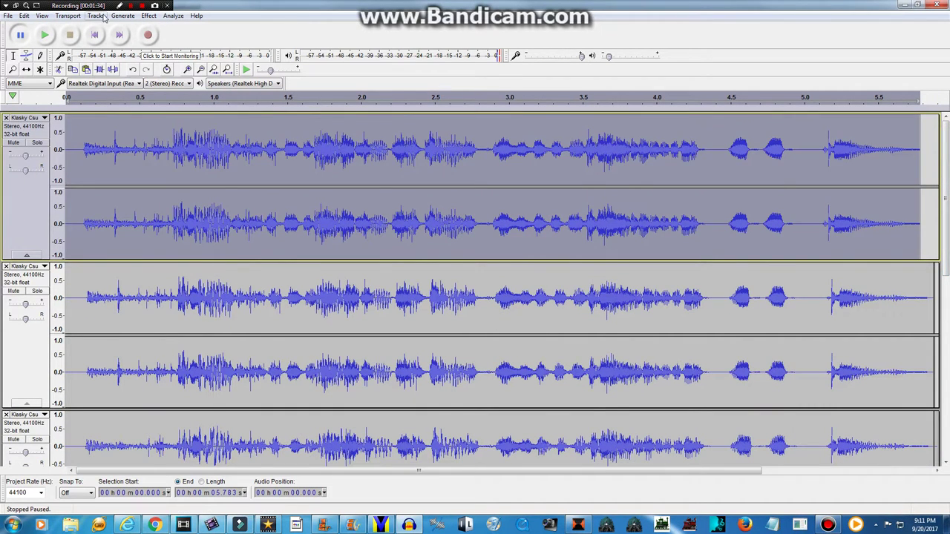
left_click(142, 16)
mouse_move(123, 16)
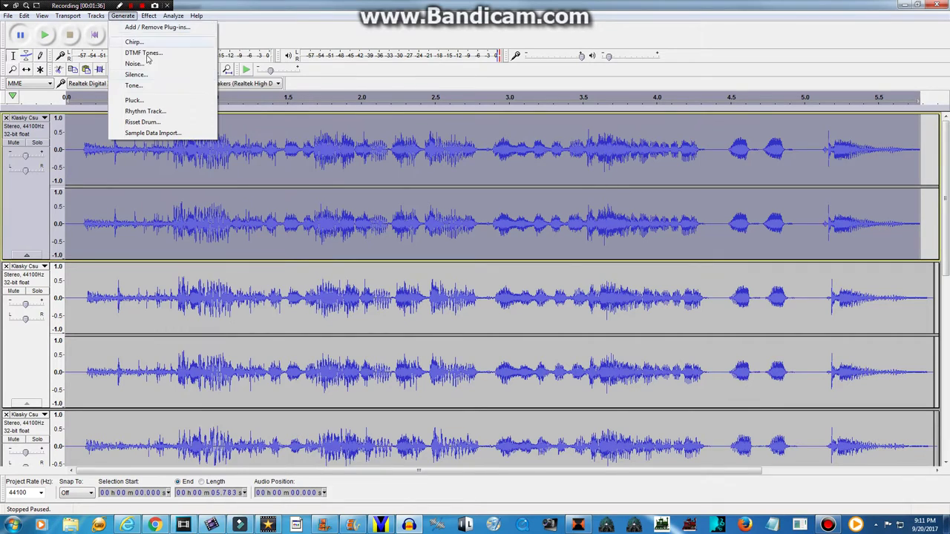
mouse_move(153, 18)
left_click(174, 79)
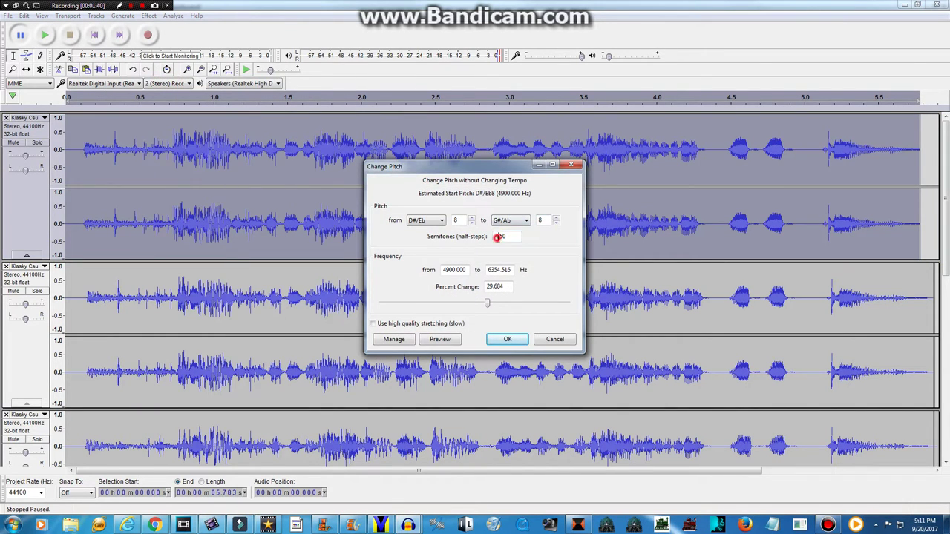
left_click(546, 339)
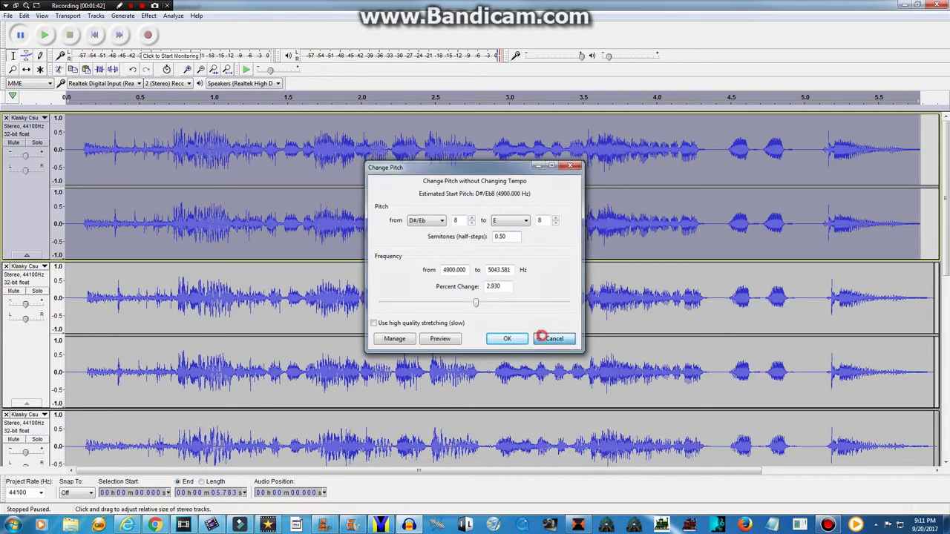
Step: Try a Change Pitch setting of -4.50 semitones on the second track and dismiss it unapplied
left_click(40, 347)
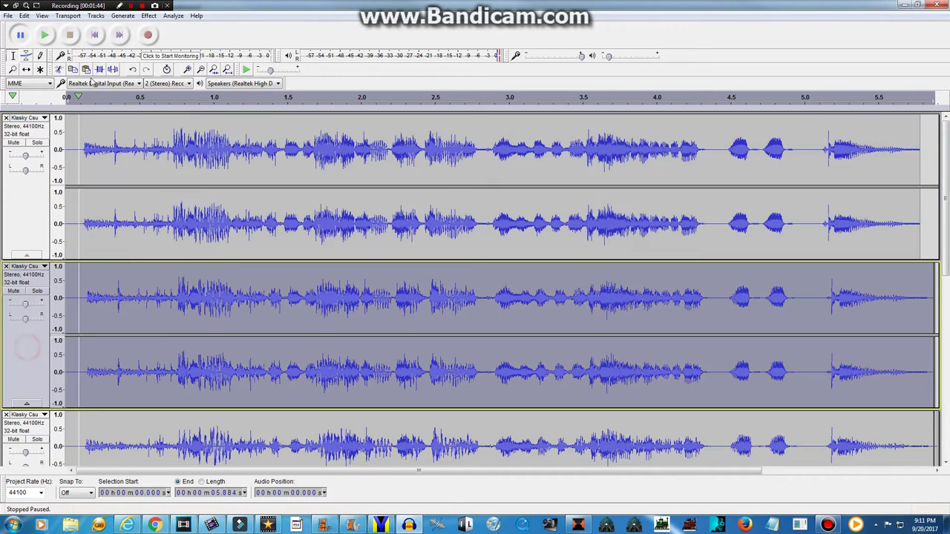
left_click(148, 15)
left_click(189, 79)
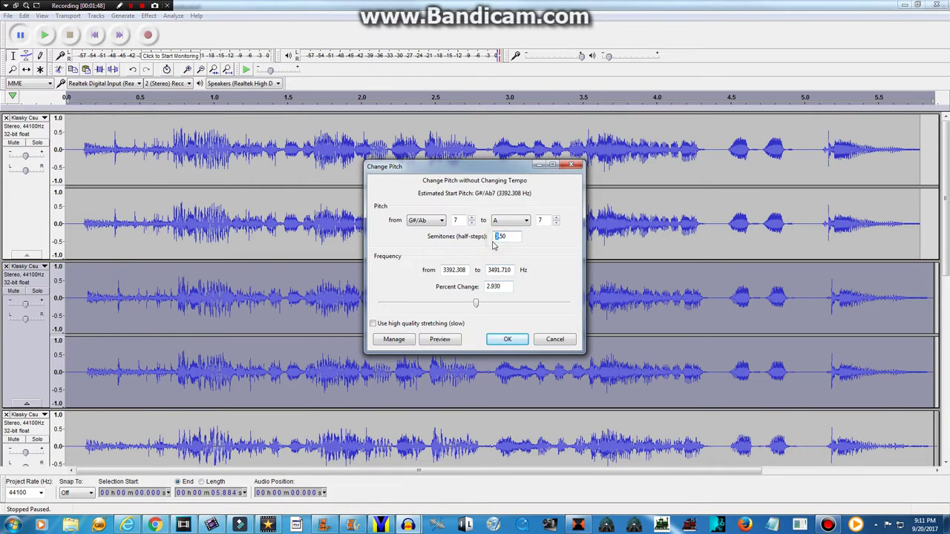
left_click(554, 339)
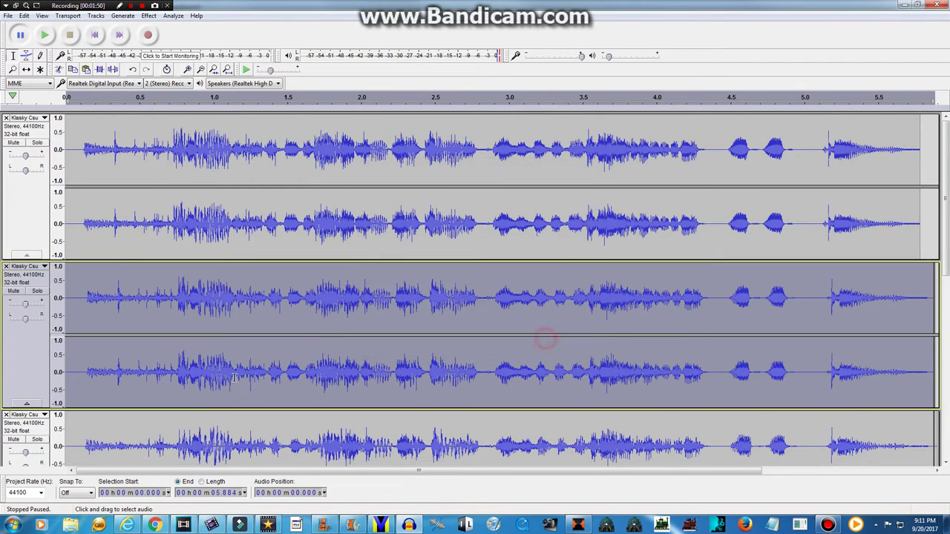
Step: Try a Change Pitch setting of -11.50 semitones on the third track and dismiss it unapplied
left_click(44, 435)
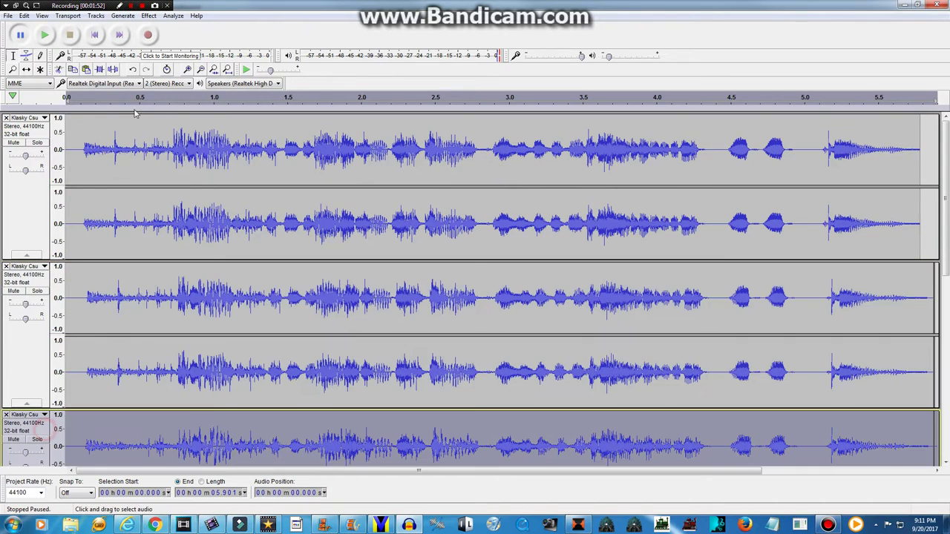
left_click(148, 16)
left_click(183, 80)
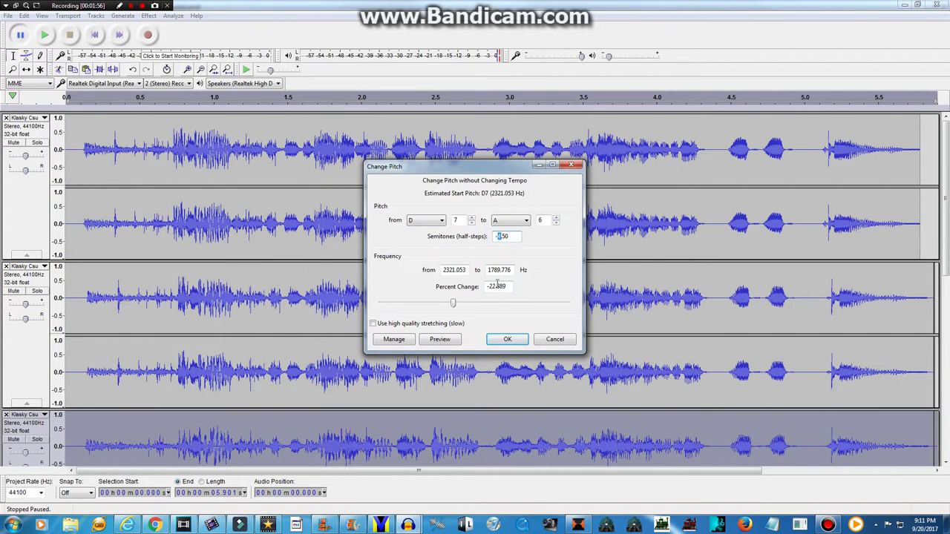
left_click(508, 339)
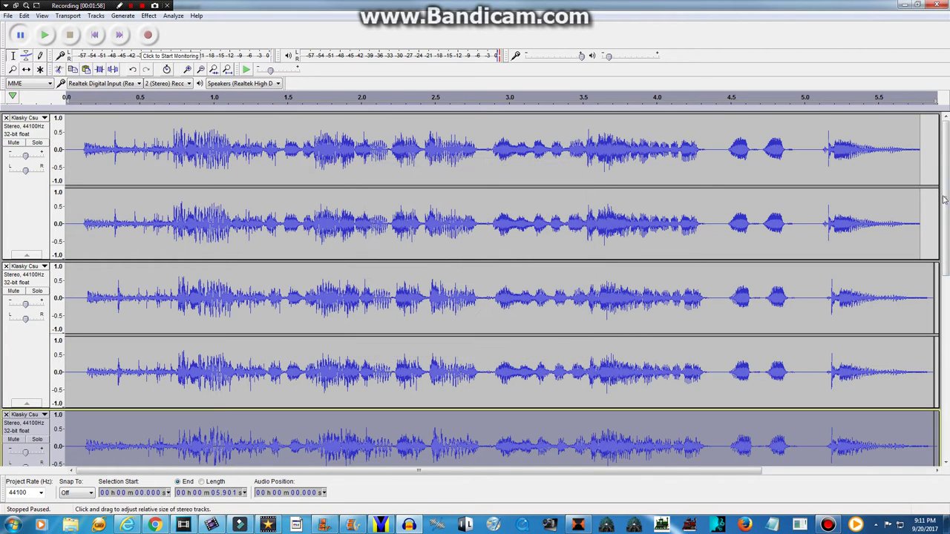
Step: Apply Change Pitch with 5.50 semitones to the fourth track
scroll(475, 289, "down", 5)
scroll(475, 289, "down", 1)
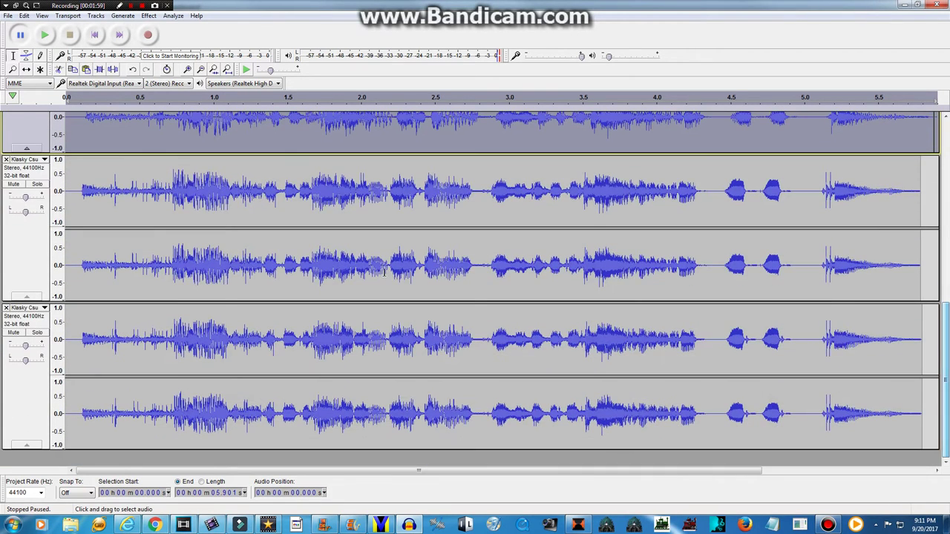
left_click(14, 236)
left_click(149, 16)
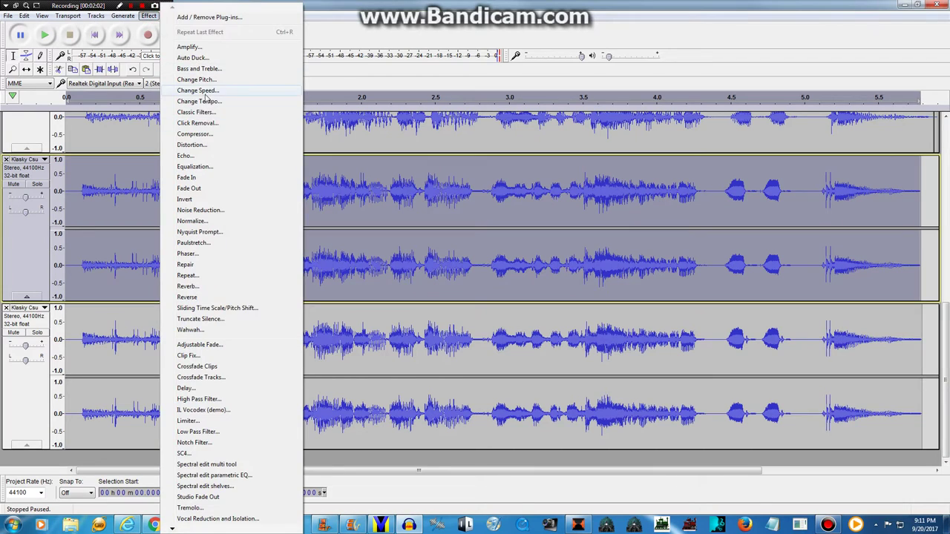
left_click(198, 80)
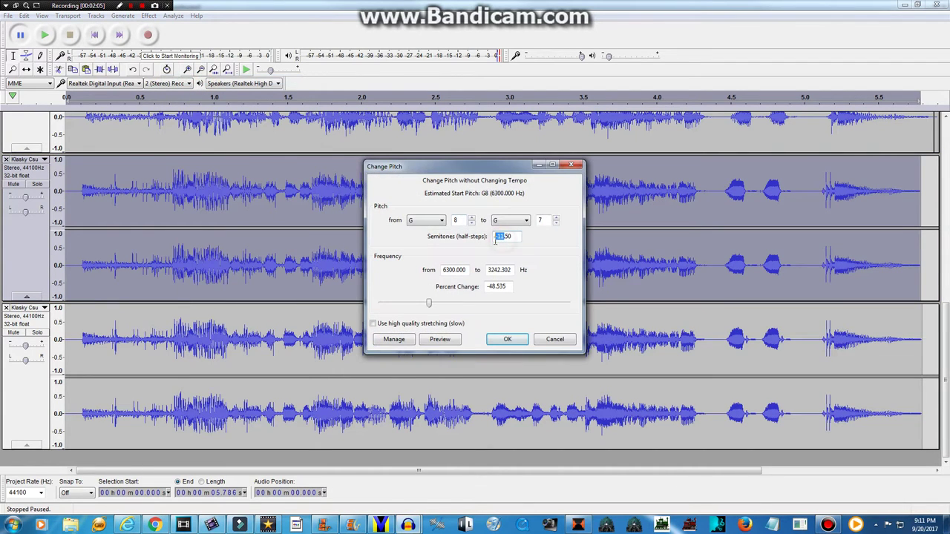
left_click(471, 306)
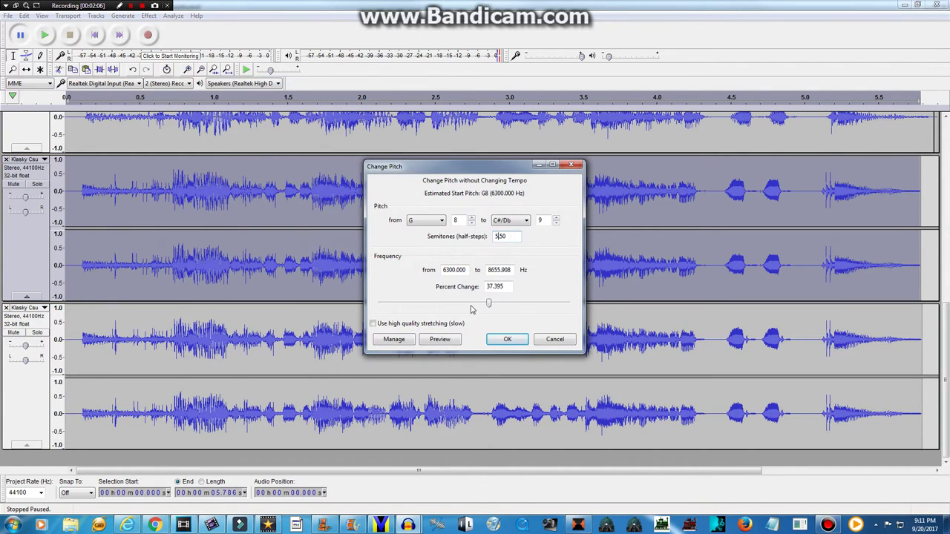
left_click(503, 339)
Step: Apply Change Pitch with 4.50 semitones to the fifth track and briefly play back the mix
left_click(18, 405)
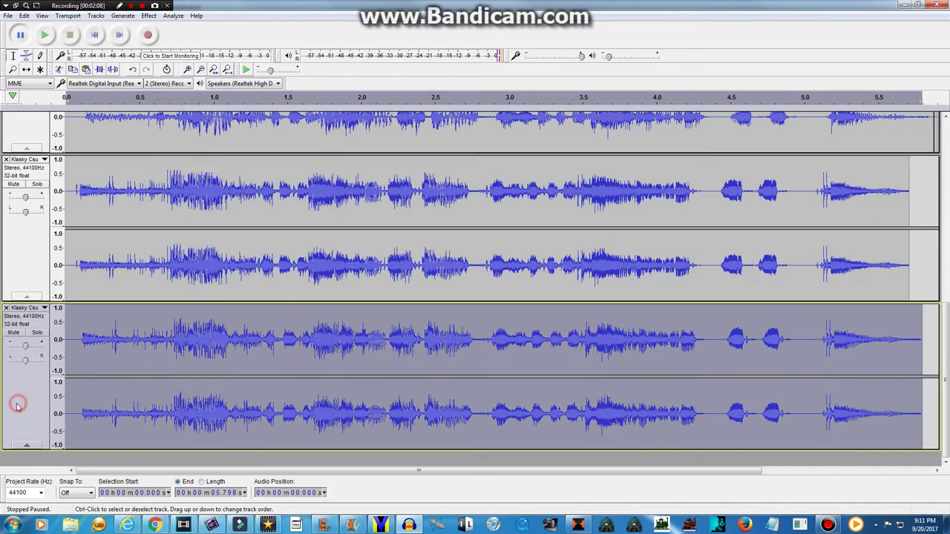
left_click(149, 16)
left_click(181, 75)
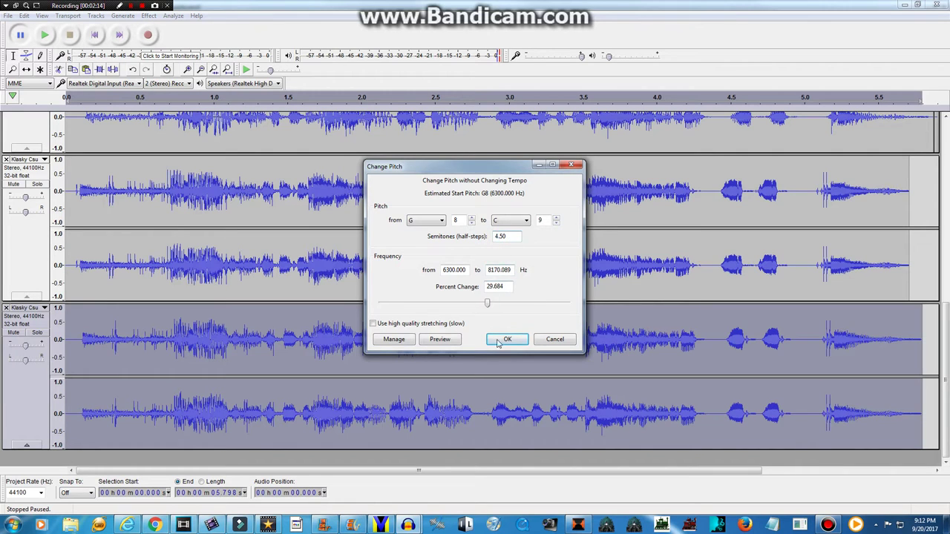
left_click(499, 339)
left_click(44, 35)
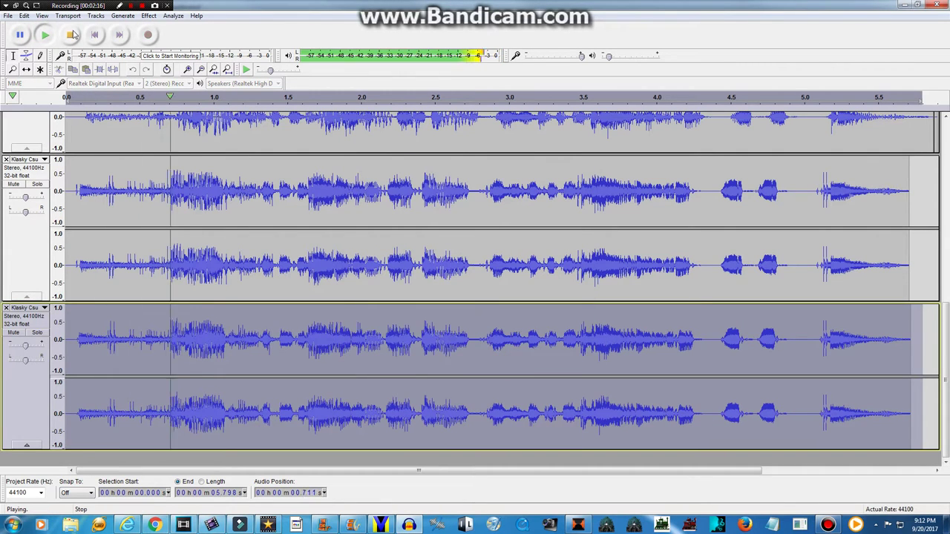
left_click(71, 35)
Step: Apply Change Pitch with -5.50 semitones to the fourth track and briefly play back the mix
key("Up")
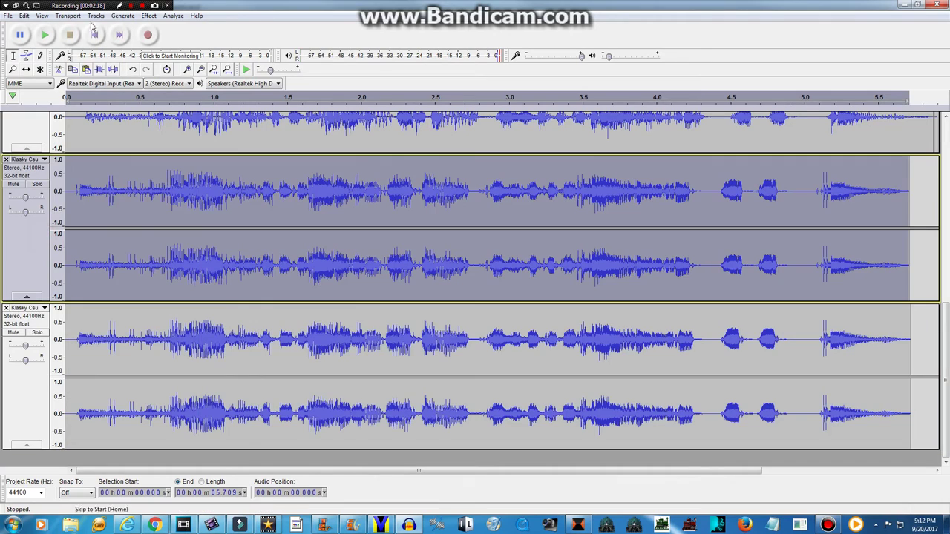
left_click(148, 16)
left_click(180, 75)
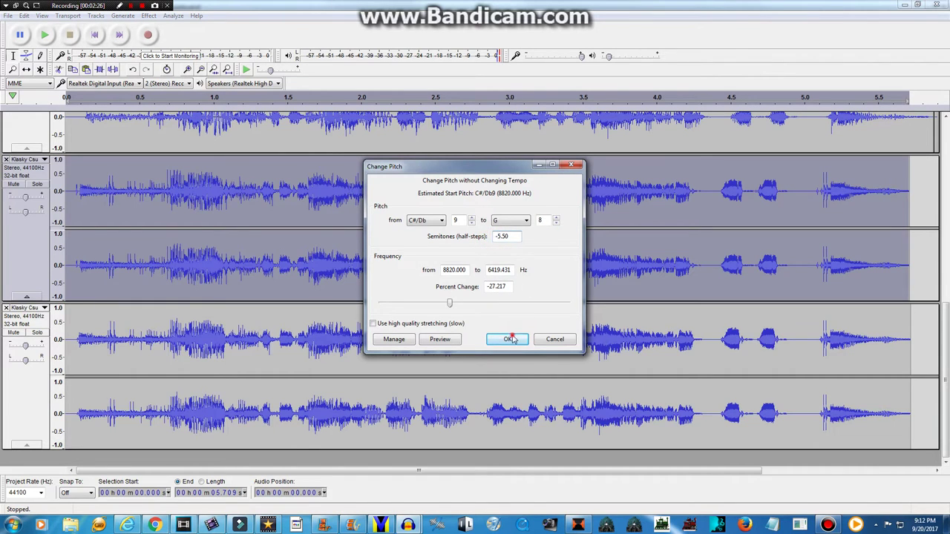
left_click(511, 339)
left_click(45, 35)
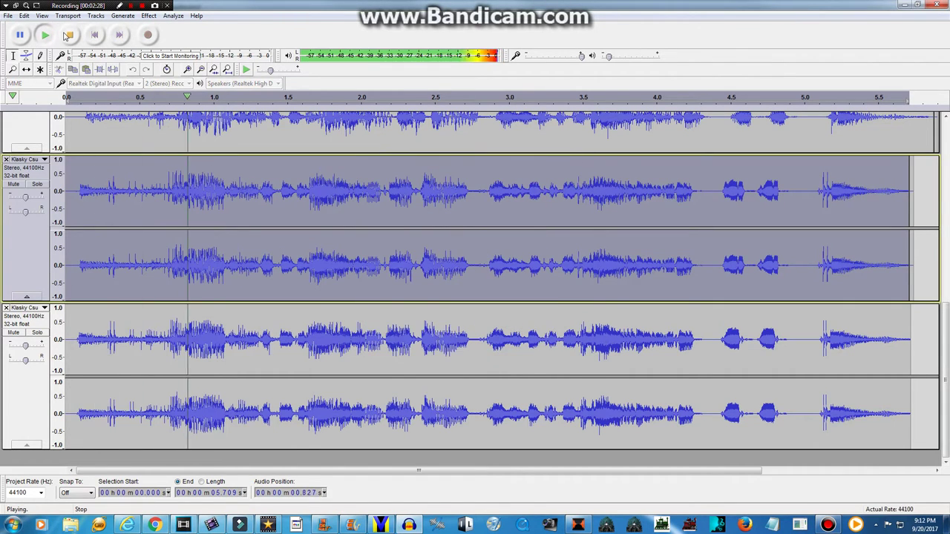
left_click(67, 34)
left_click(148, 15)
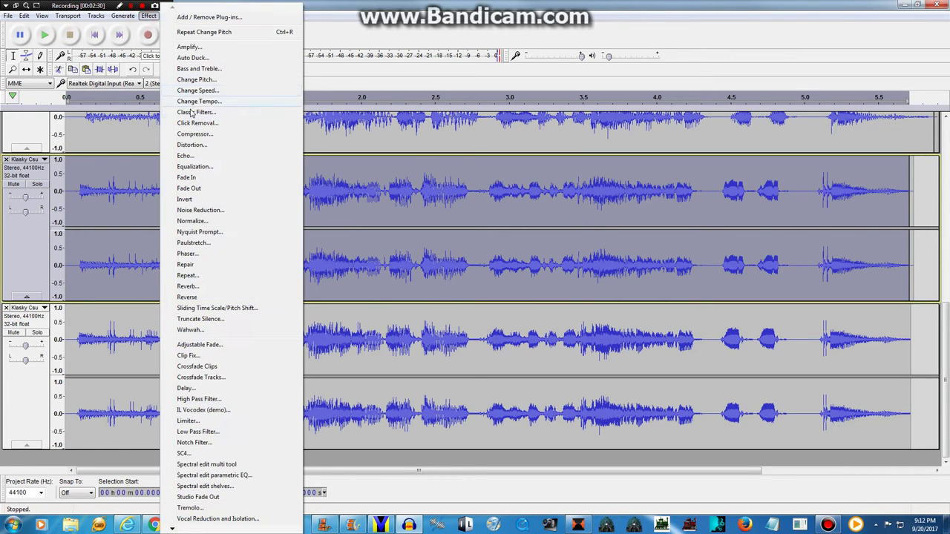
left_click(200, 79)
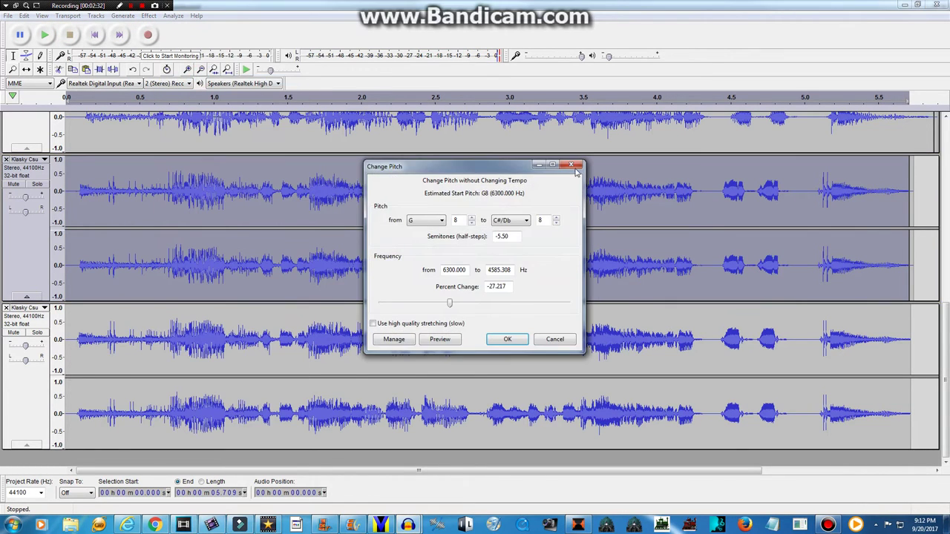
left_click(576, 166)
Step: Close the Audacity project without saving, relaunch Audacity and dismiss its welcome message
left_click(936, 6)
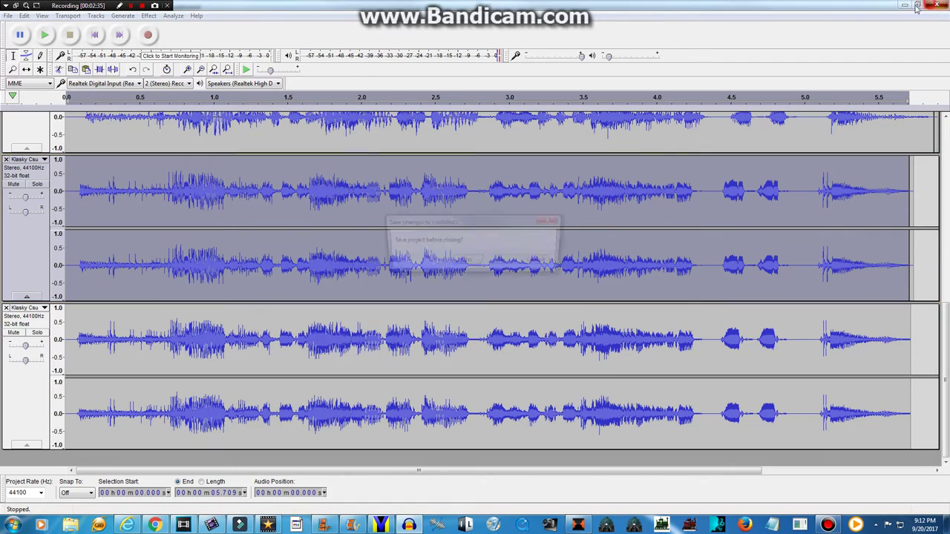
left_click(505, 261)
left_click(407, 526)
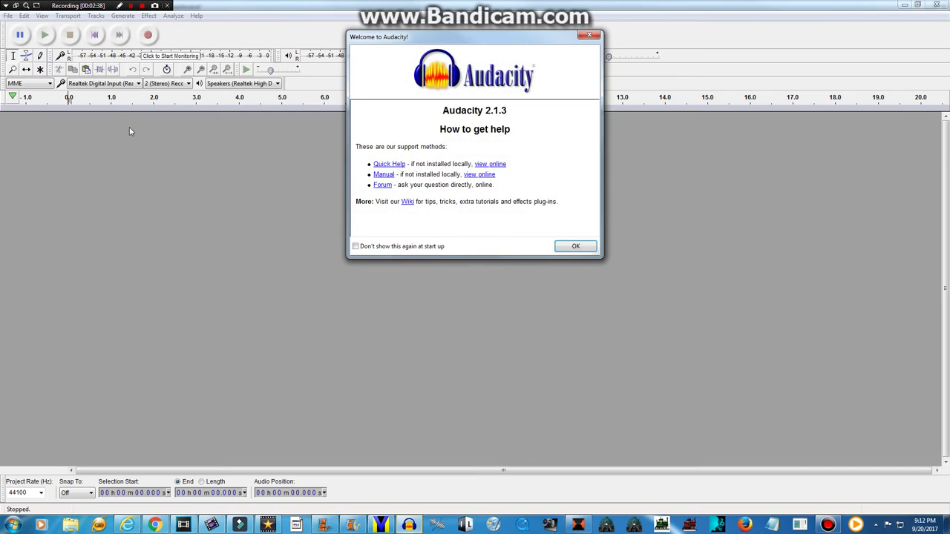
left_click(585, 249)
Step: Open the Klasky Csupo Robot Logo file from the Downloads folder as a new audio track
left_click(8, 16)
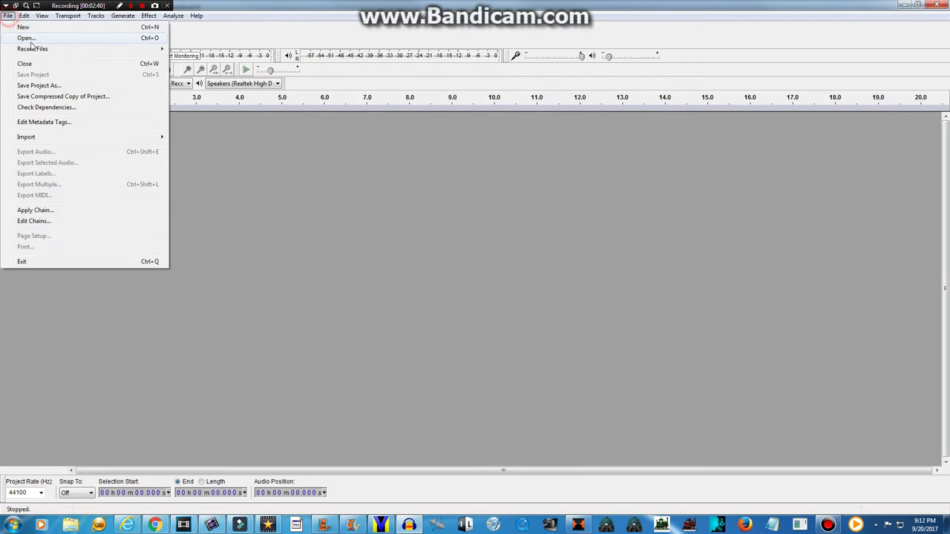
left_click(23, 35)
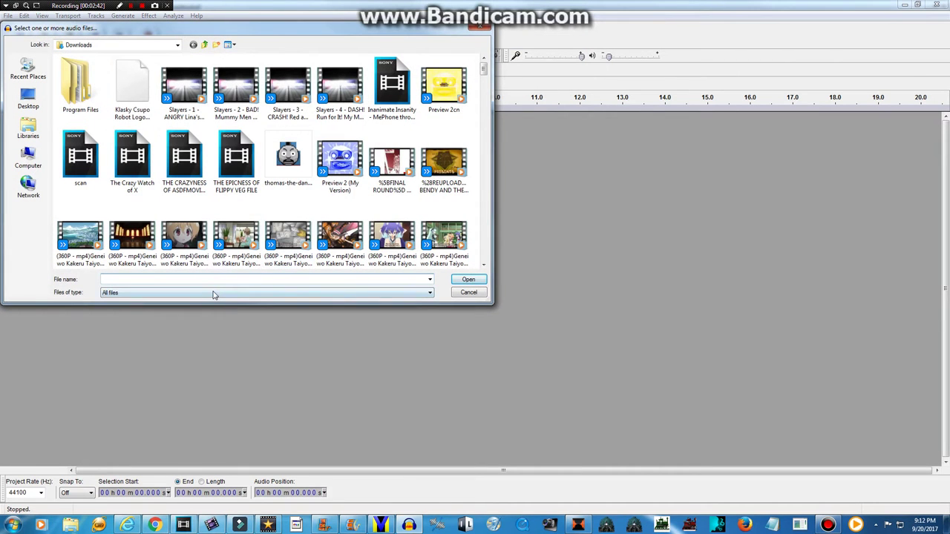
type("kl")
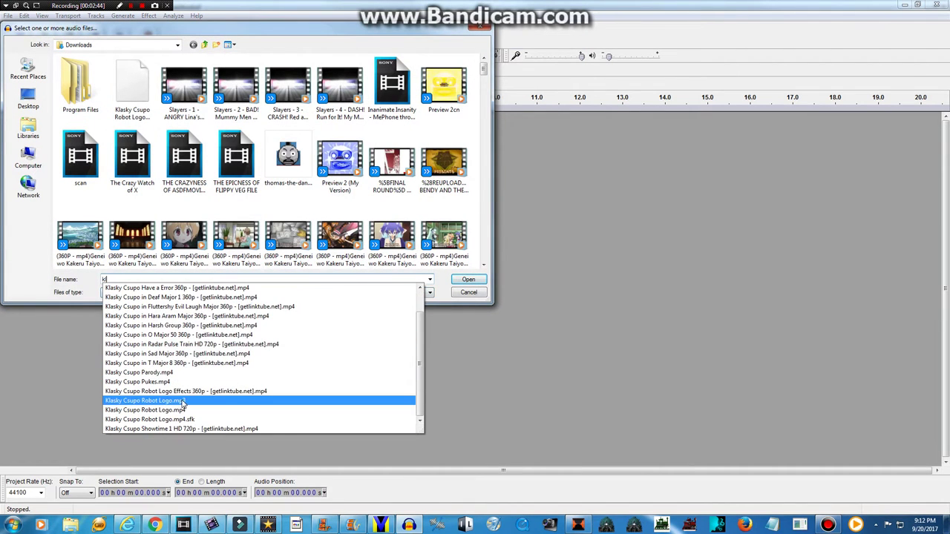
left_click(186, 382)
key("Return")
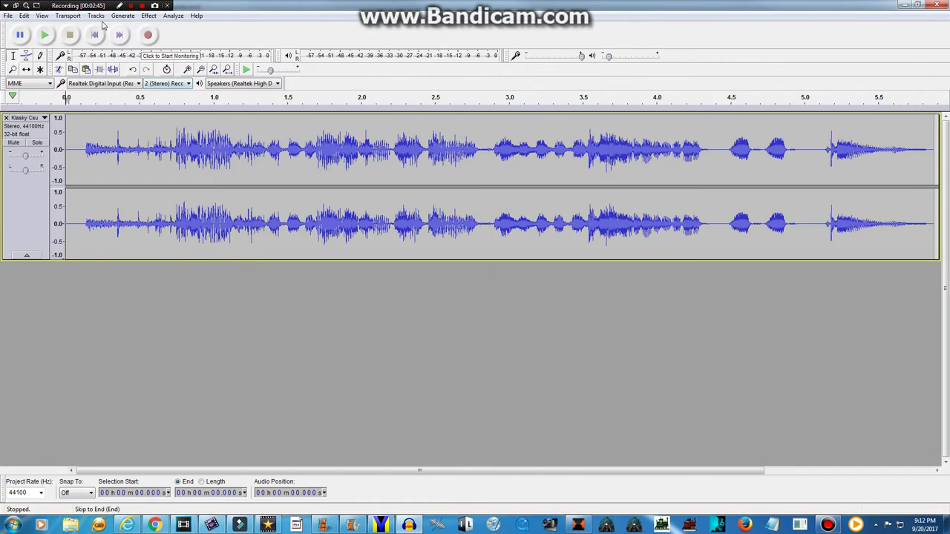
Step: Apply Change Pitch with 0.5 semitones to the whole Klasky Csupo track
left_click(26, 216)
left_click(149, 16)
left_click(191, 81)
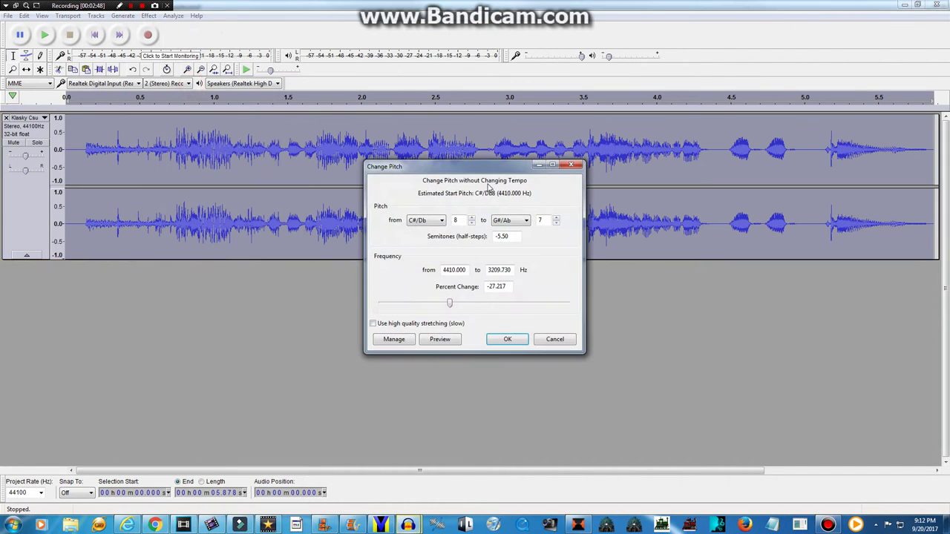
type("0.5")
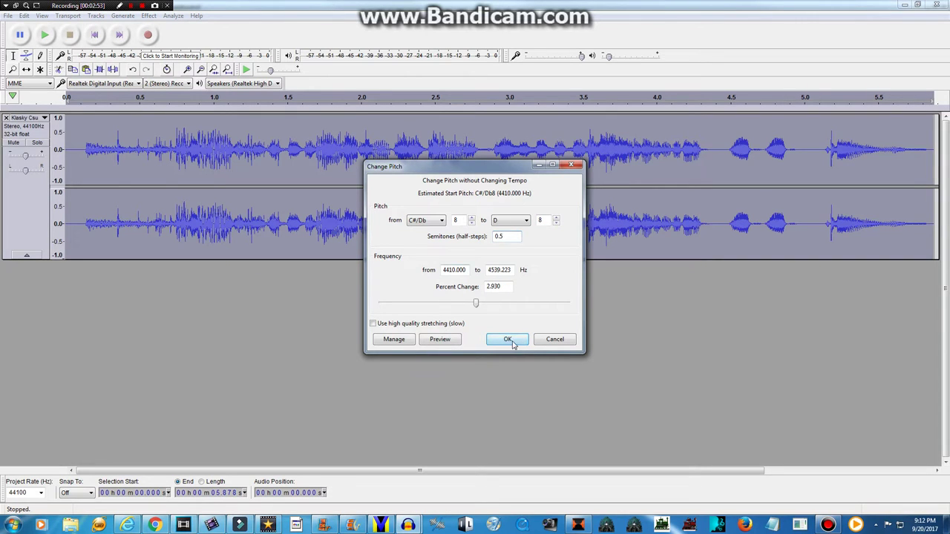
left_click(510, 341)
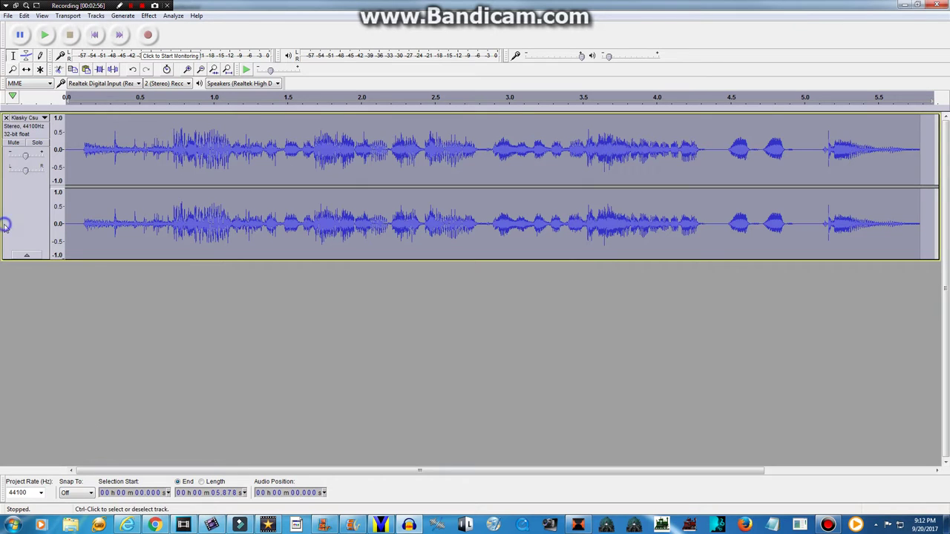
Step: Open the Downloads folder in Windows Explorer and search it for "kl"
left_click(70, 525)
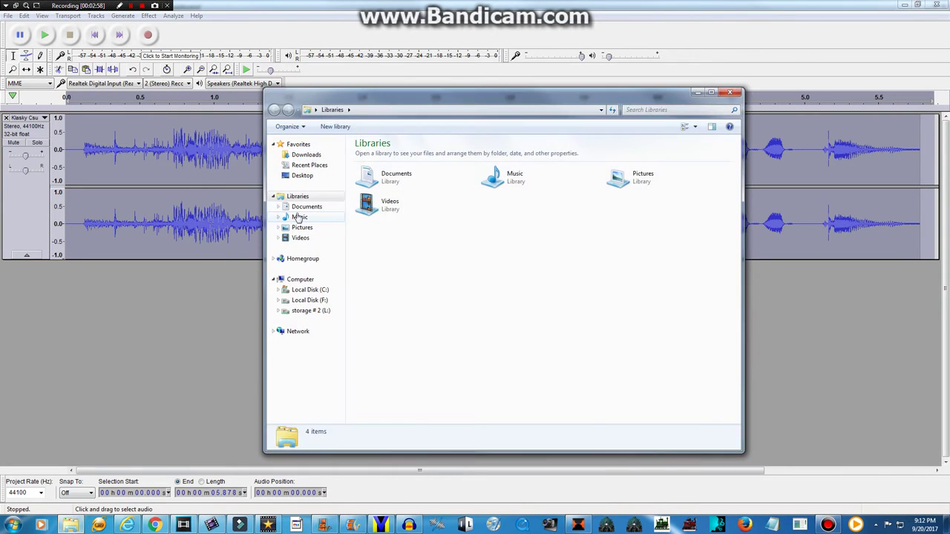
left_click(304, 207)
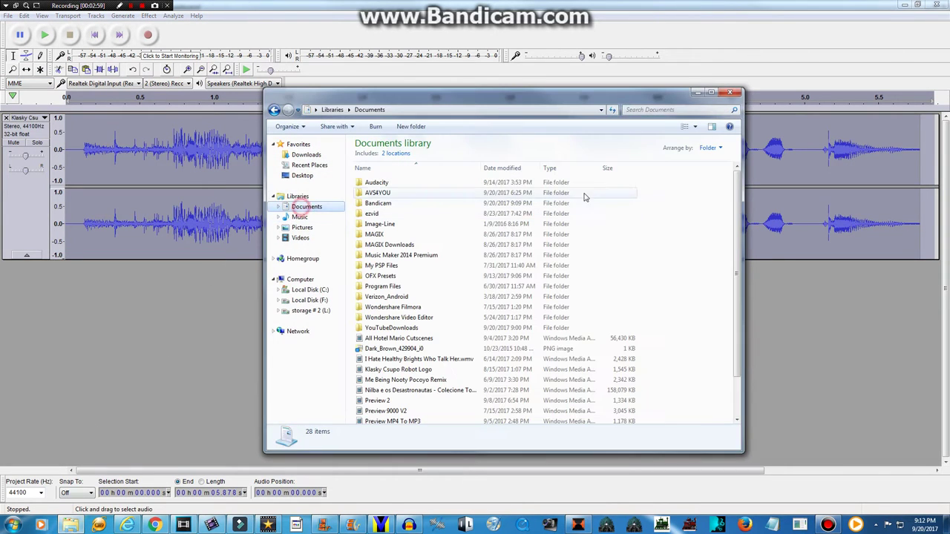
left_click(308, 156)
left_click(651, 110)
type("k")
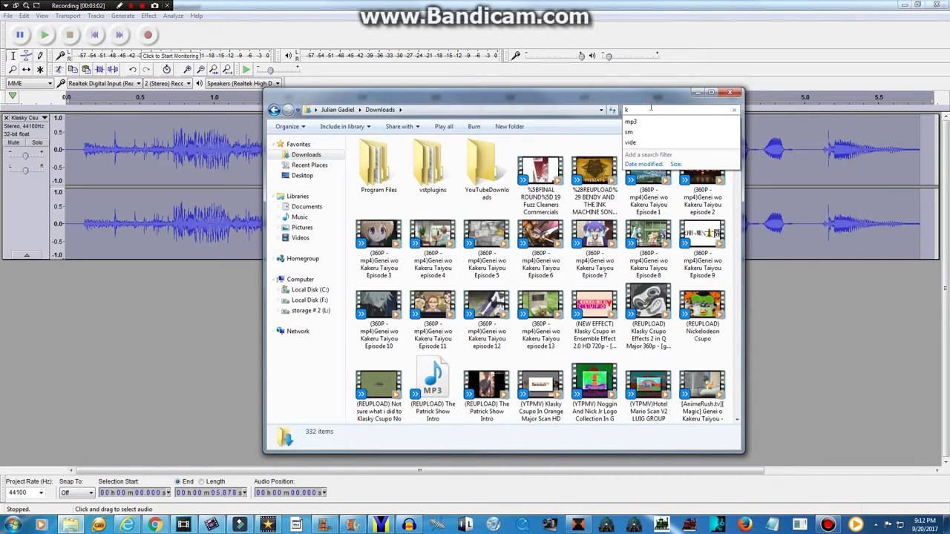
type("l")
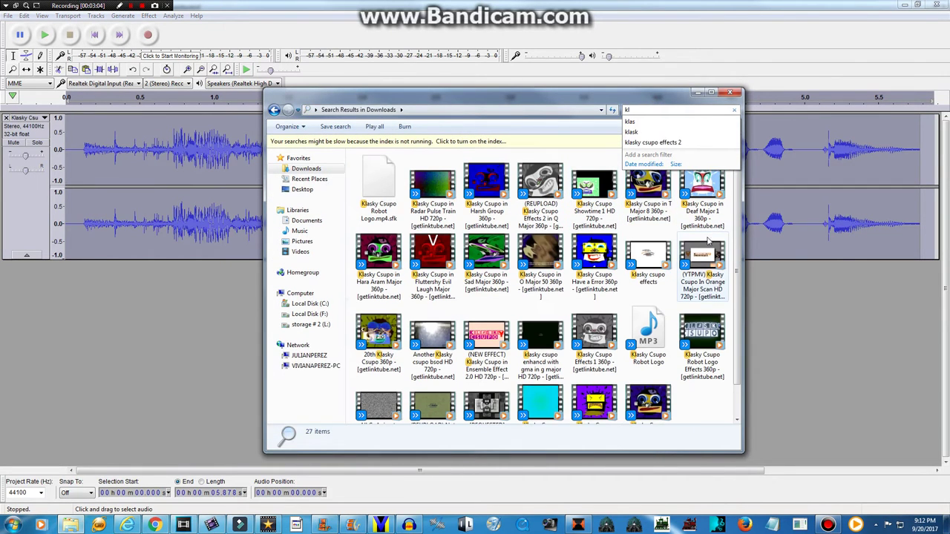
Step: Add the Klasky Csupo Robot Logo MP3 to the Audacity project four more times, each as a separate track
double_click(636, 343)
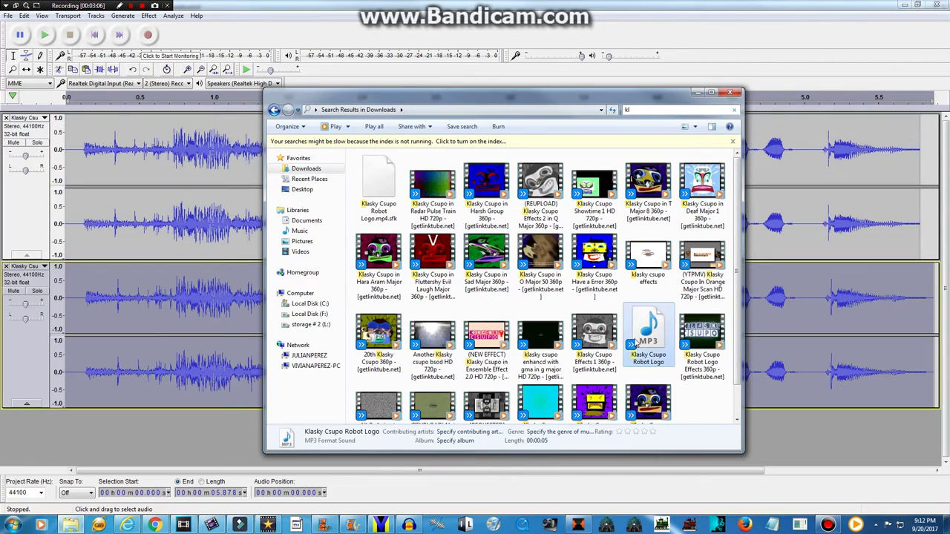
left_click_drag(636, 343, 169, 441)
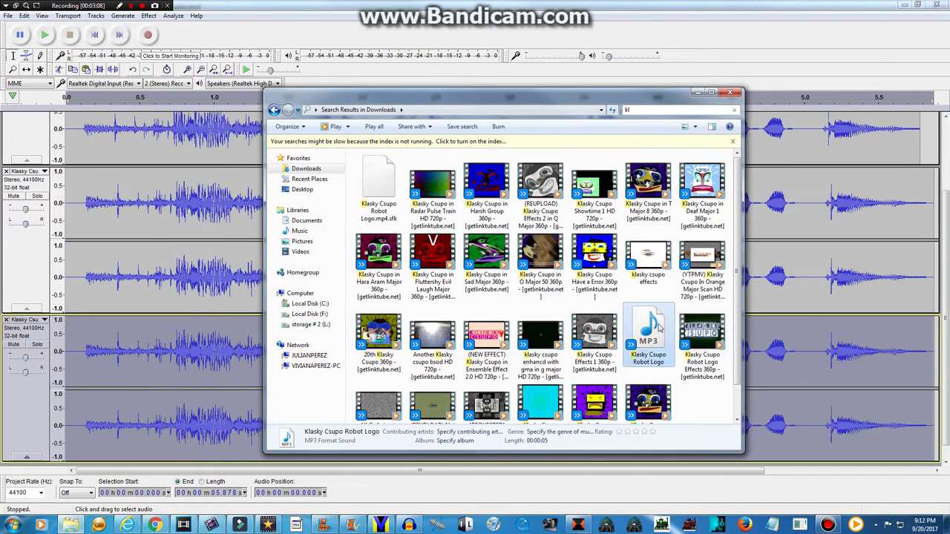
left_click_drag(658, 327, 112, 445)
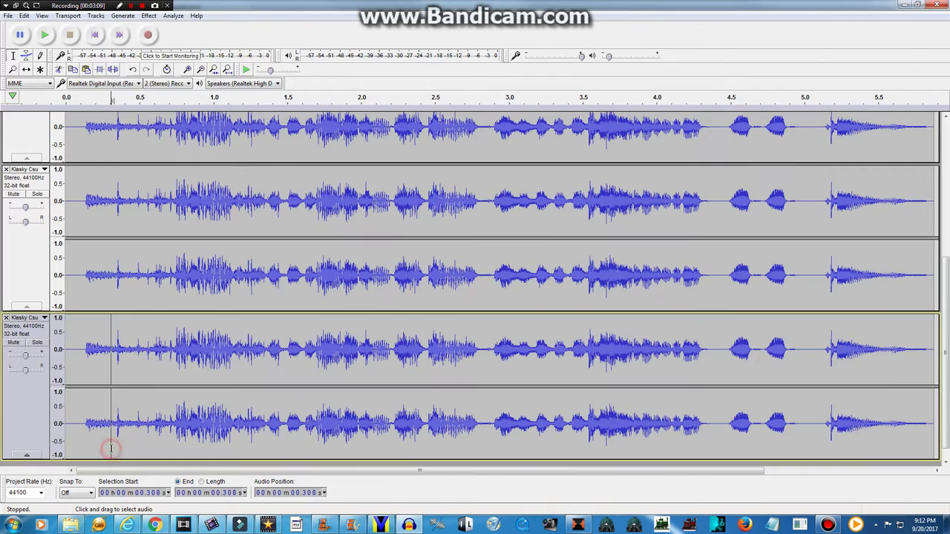
left_click(72, 525)
left_click_drag(649, 330, 15, 413)
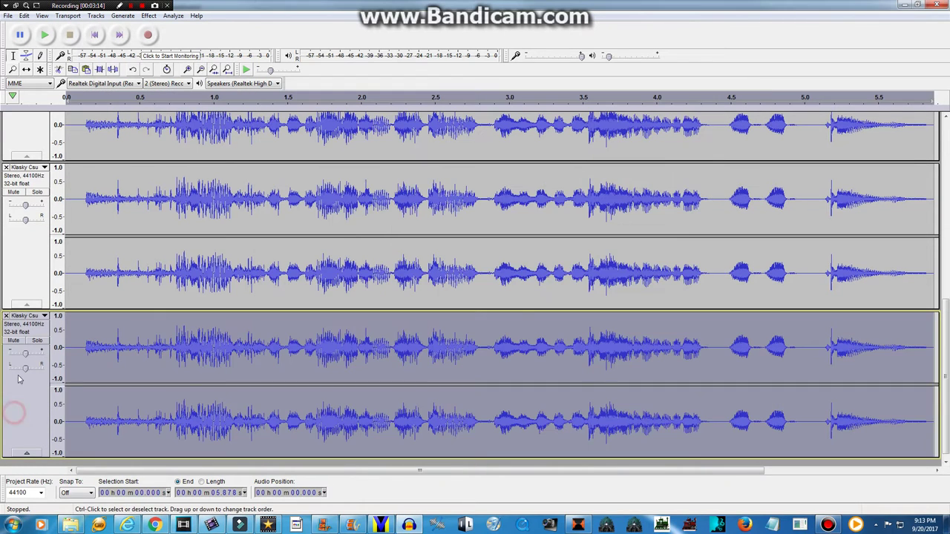
Step: Apply Change Pitch with -4.50 semitones to the second track
left_click(18, 288)
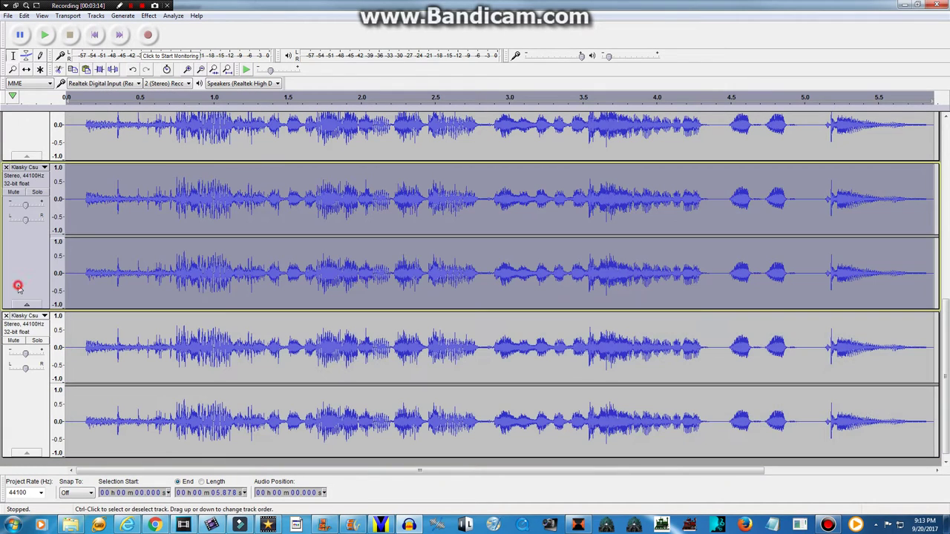
left_click_drag(946, 365, 946, 192)
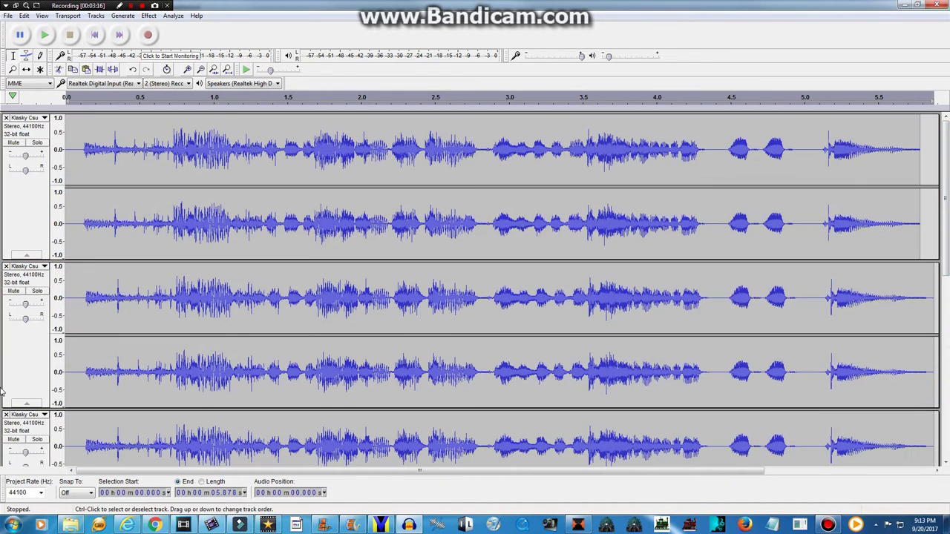
left_click(30, 374)
left_click(149, 15)
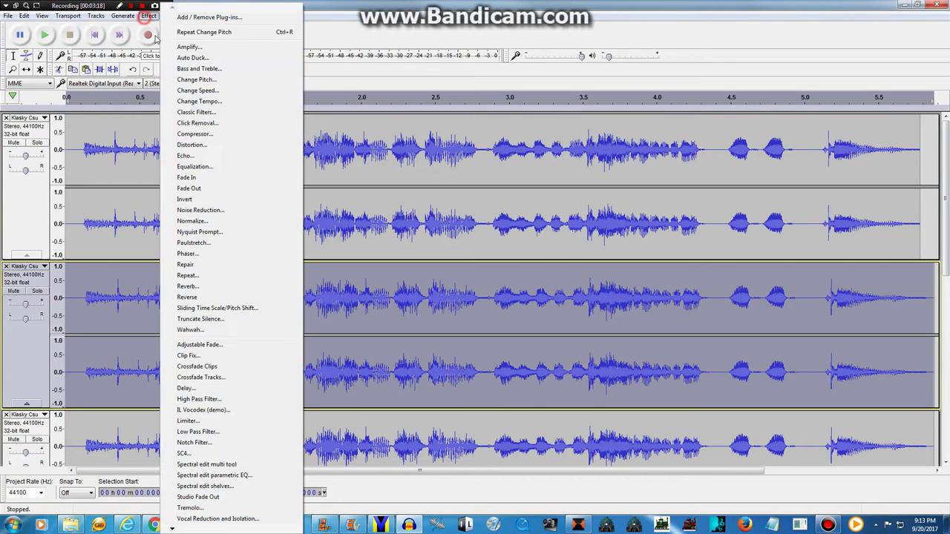
left_click(196, 79)
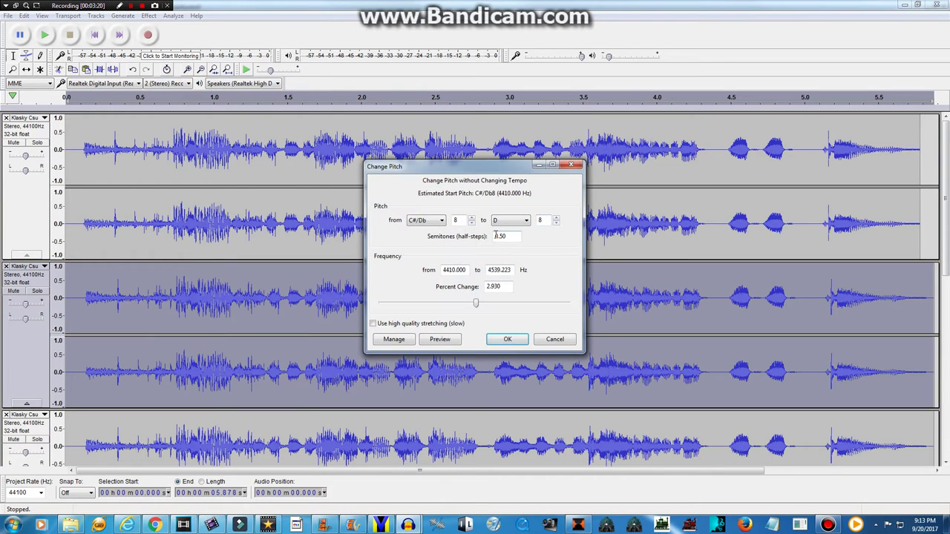
type("4")
left_click(507, 340)
Step: Apply Change Pitch with -11.50 semitones to the third track
left_click(36, 428)
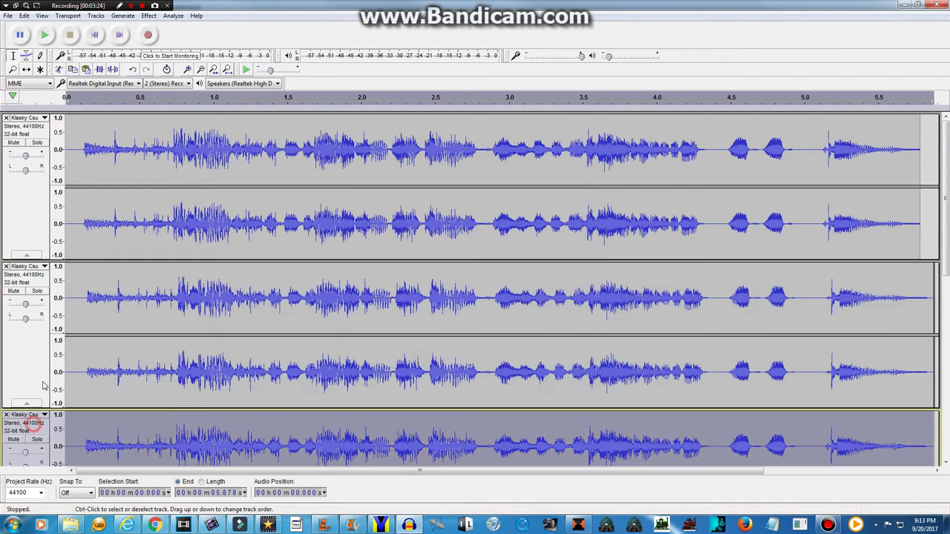
left_click(149, 15)
left_click(196, 80)
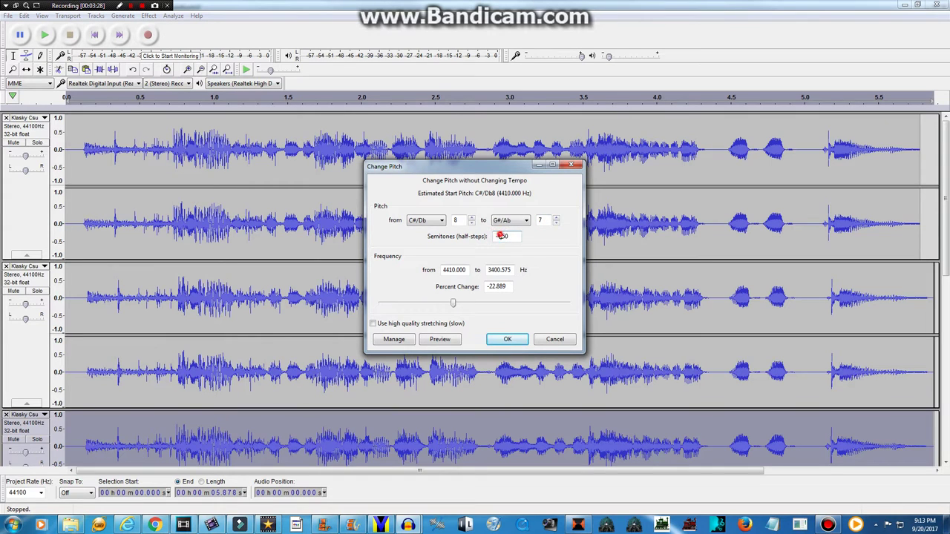
left_click(507, 339)
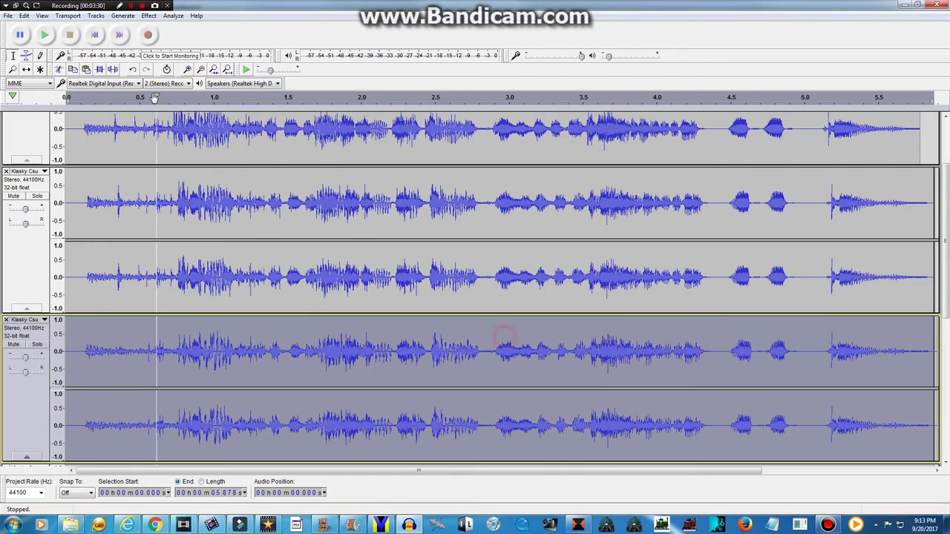
left_click(123, 16)
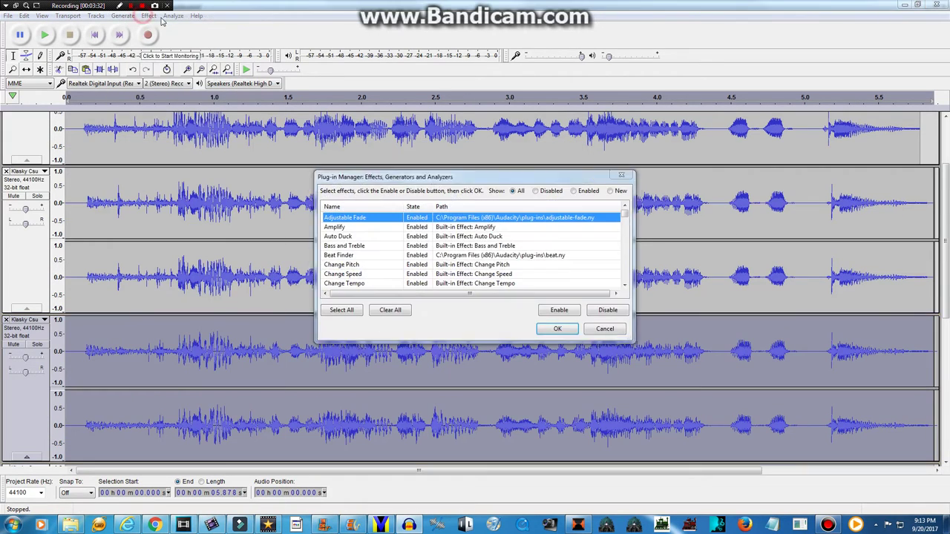
left_click(623, 179)
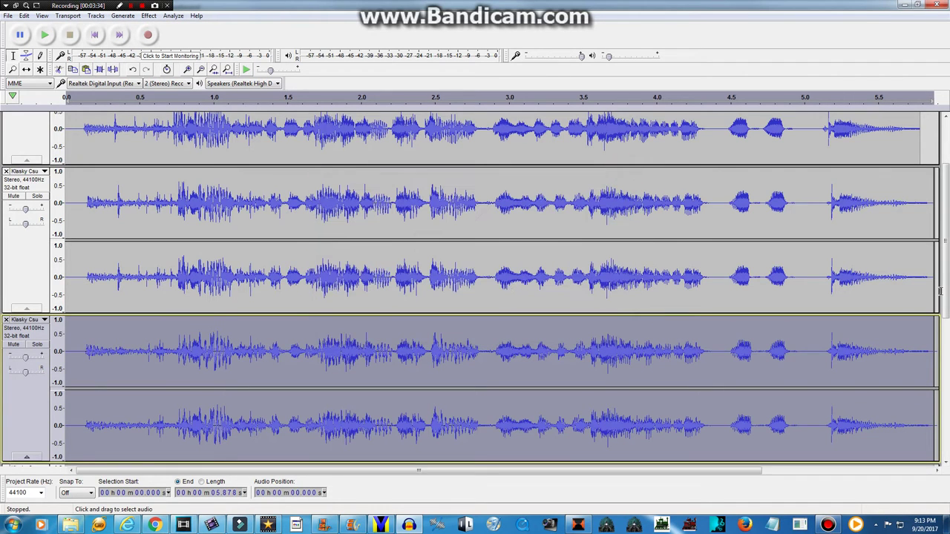
Step: Apply Change Pitch with 5.50 semitones to the fourth track
scroll(109, 315, "down", 5)
left_click(17, 256)
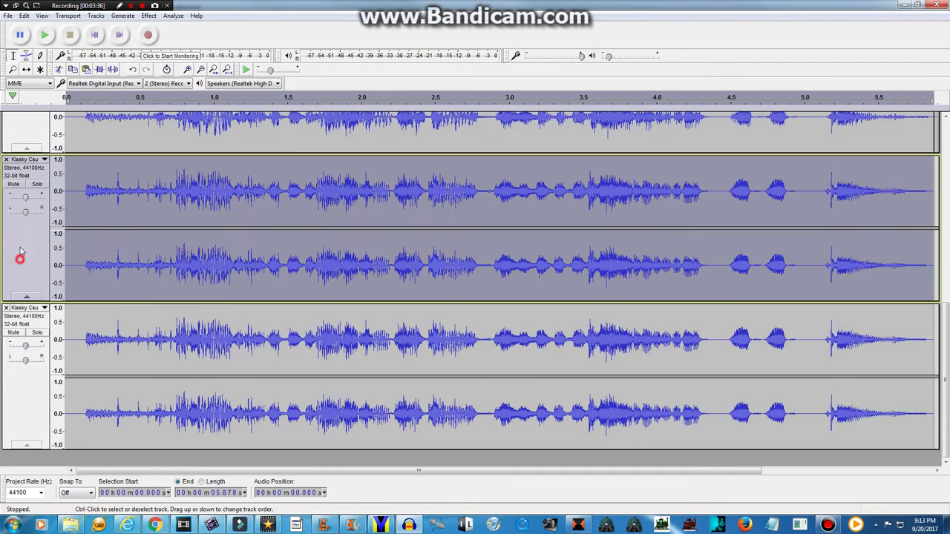
left_click(149, 16)
left_click(197, 79)
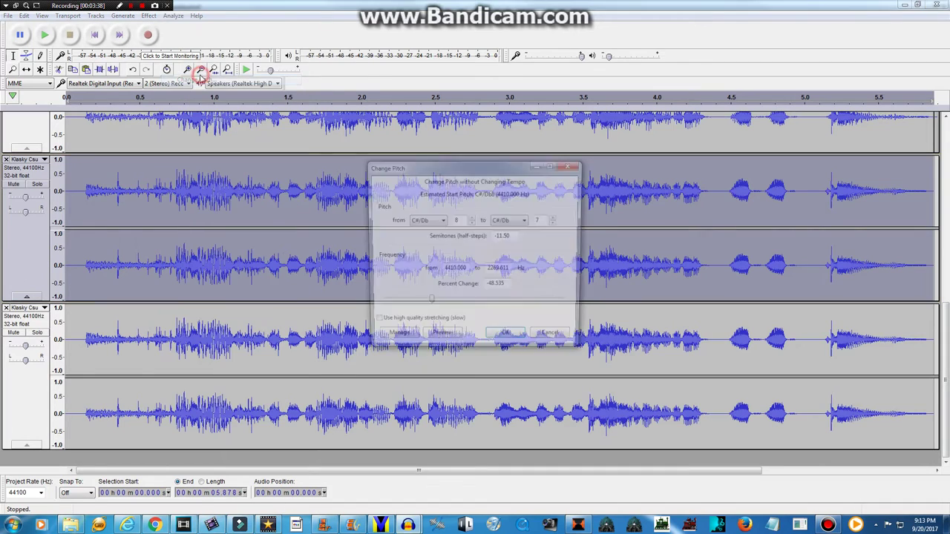
left_click(502, 238)
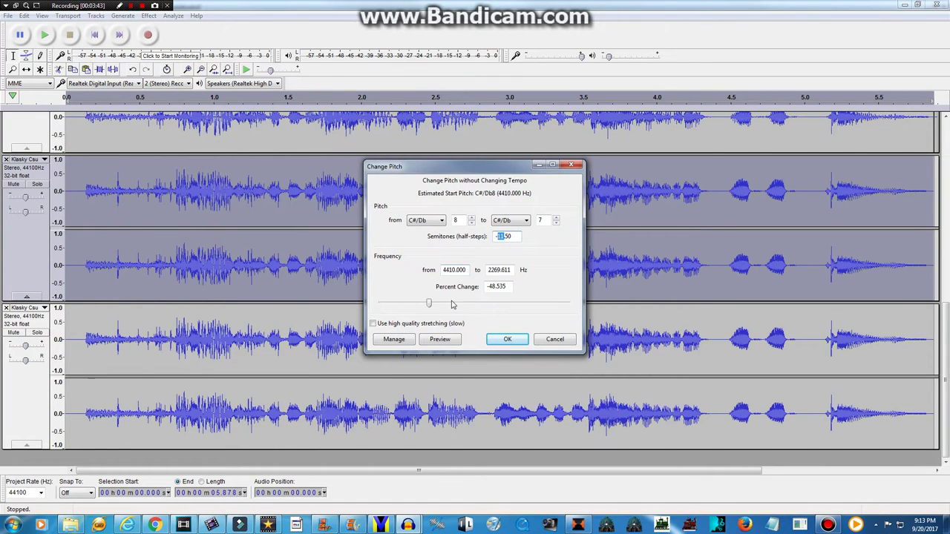
key("BackSpace")
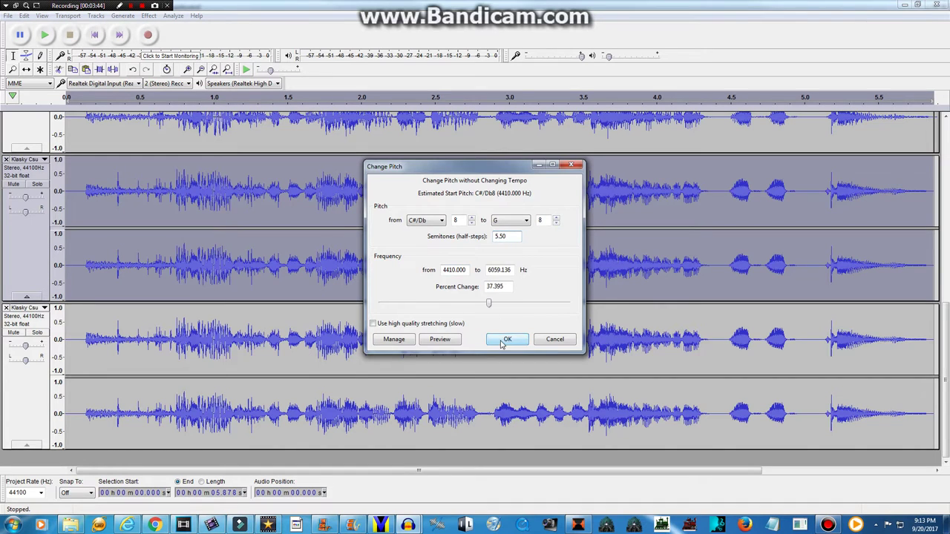
left_click(505, 340)
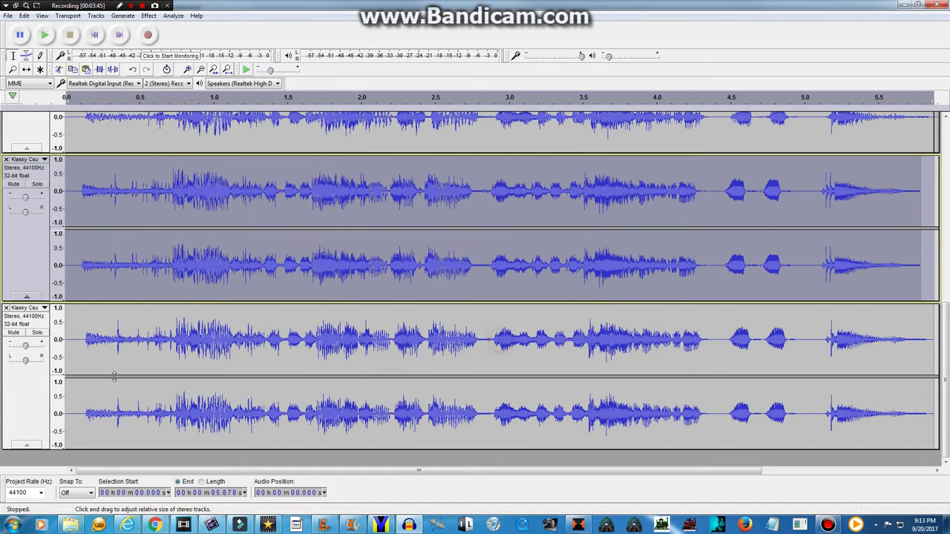
Step: Apply Change Pitch to the fifth track and play back the layered mix
left_click(26, 387)
left_click(149, 15)
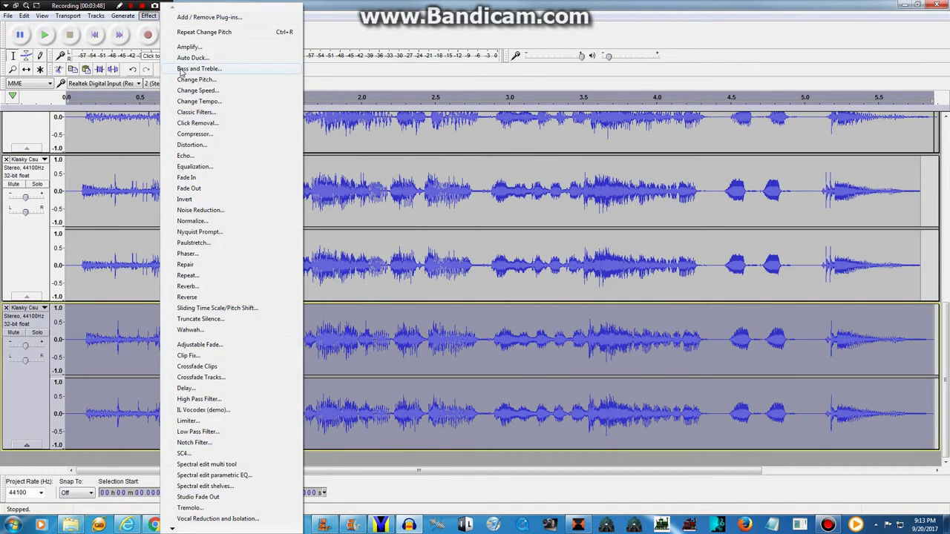
left_click(196, 80)
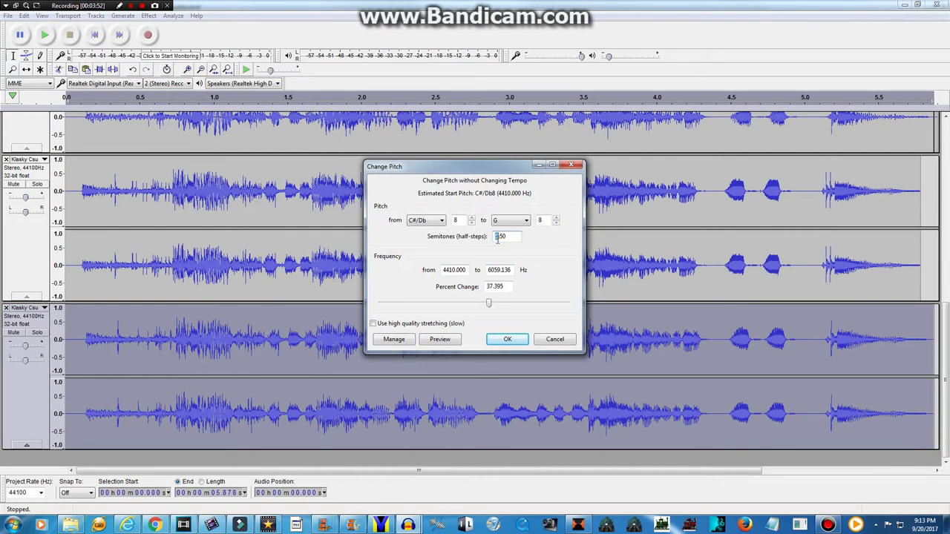
left_click(503, 339)
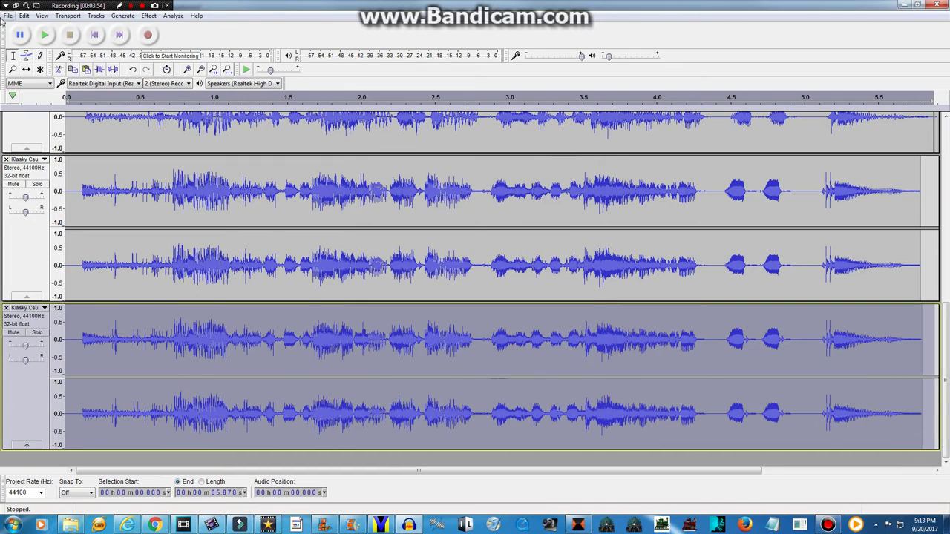
key("space")
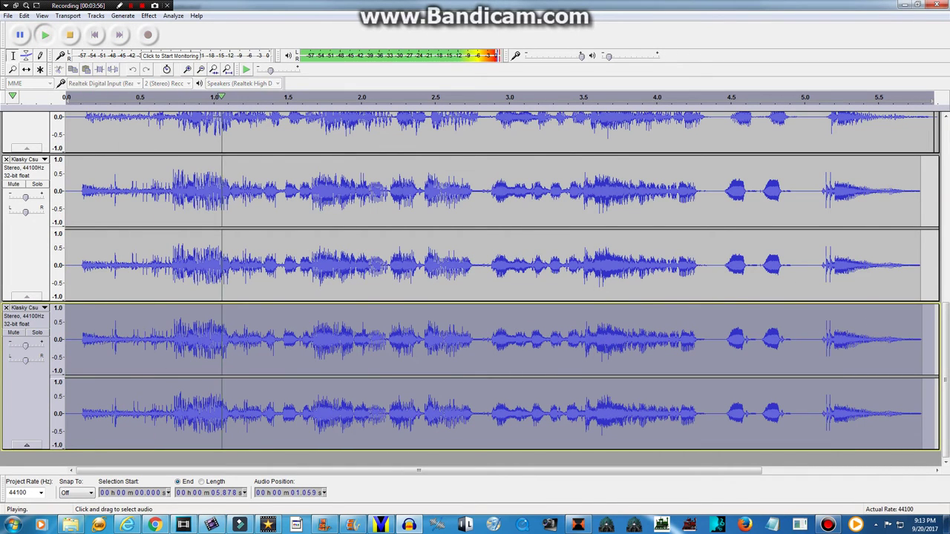
scroll(946, 369, "up", 5)
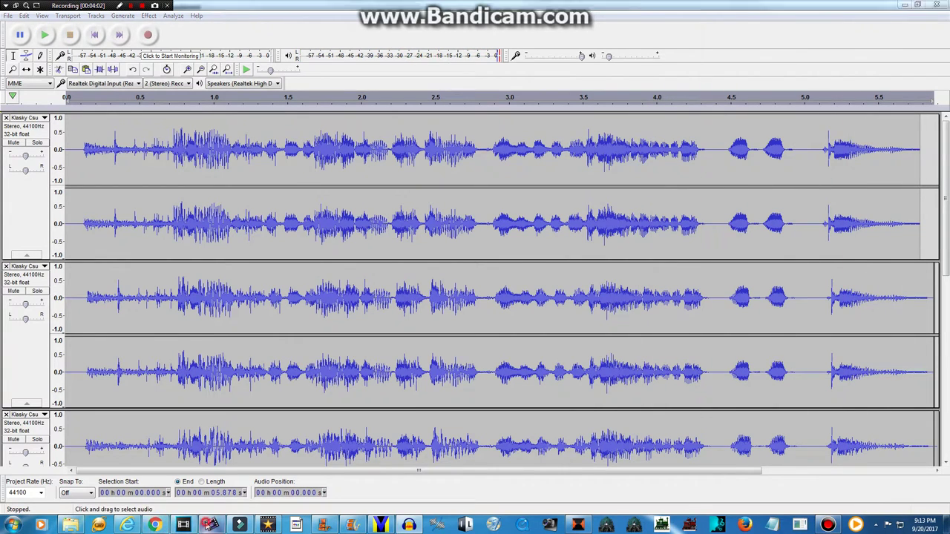
Step: Switch to AVS Video Editor and examine the Pitch Shift rate of the high-pitch audio clip beneath the second video clip
left_click(212, 525)
scroll(943, 375, "down", 3)
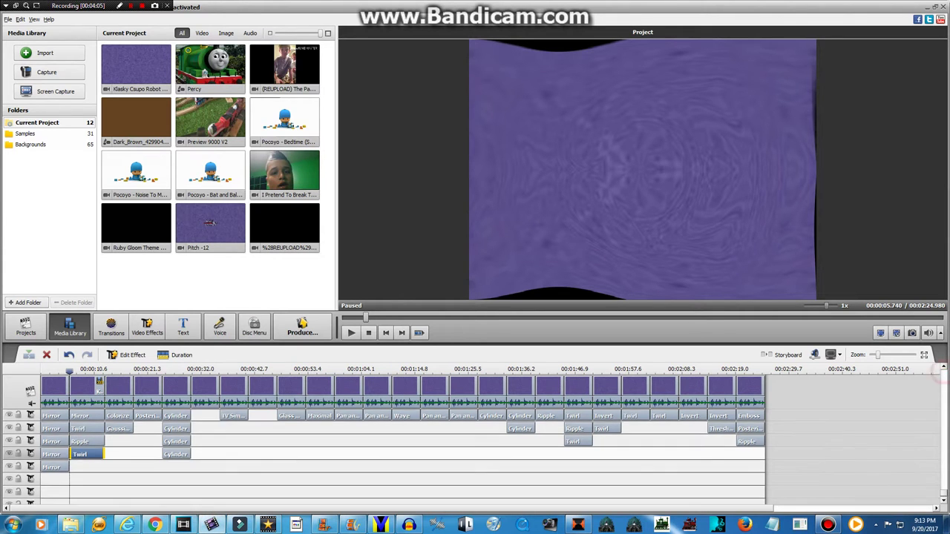
right_click(81, 456)
left_click(78, 472)
right_click(77, 472)
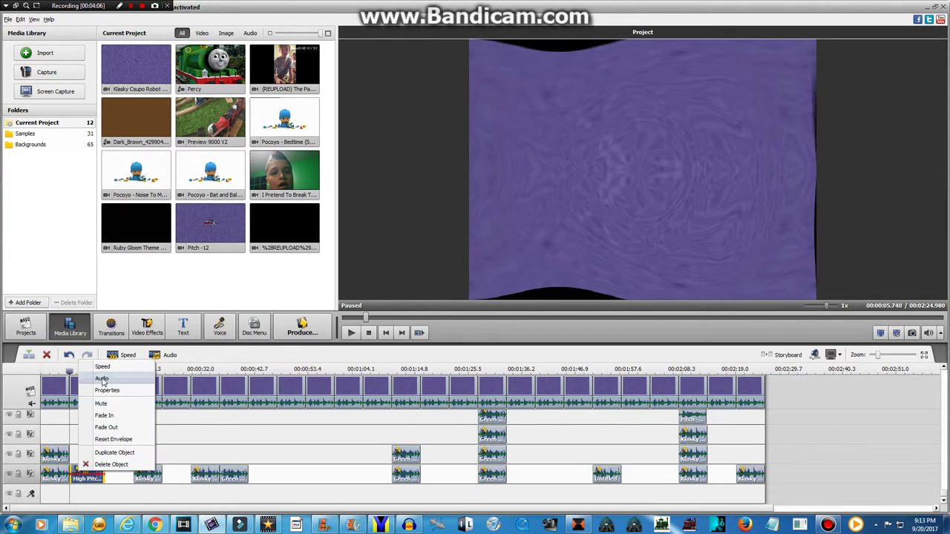
left_click(103, 380)
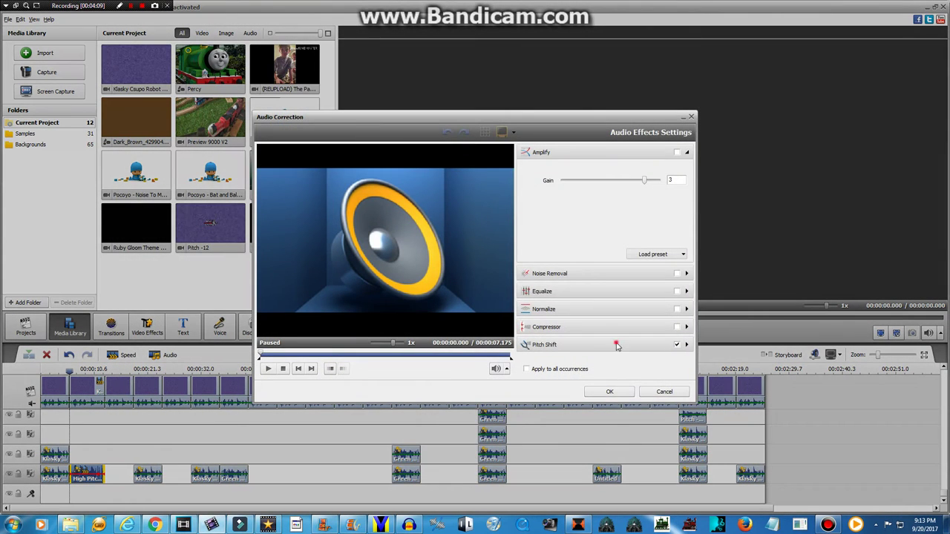
left_click(616, 345)
left_click(608, 391)
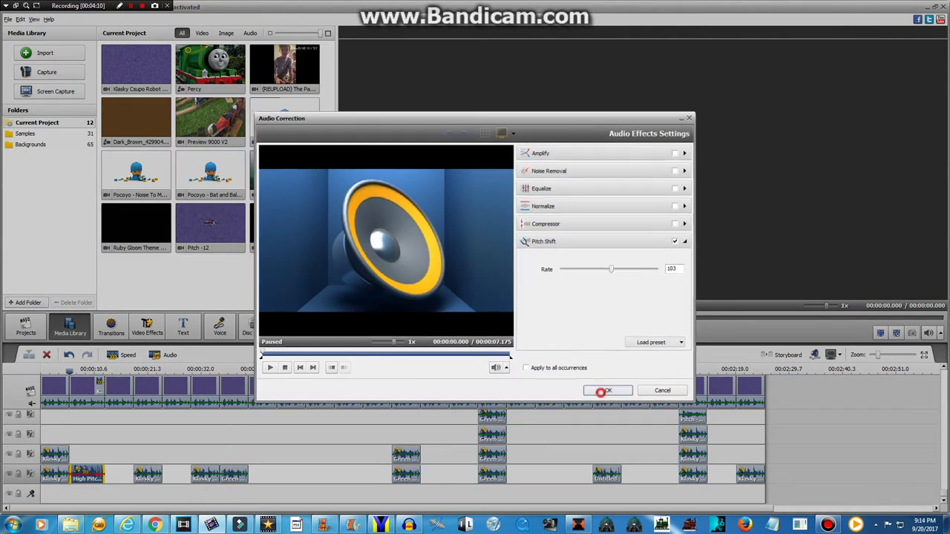
Step: Examine the speed settings of the second video clip and of the high-pitch audio clip beneath it
right_click(78, 390)
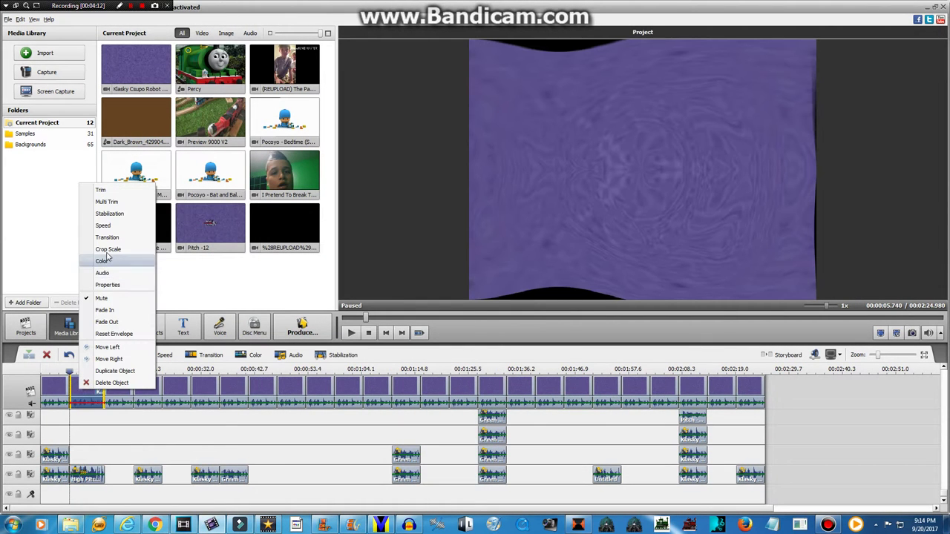
left_click(111, 227)
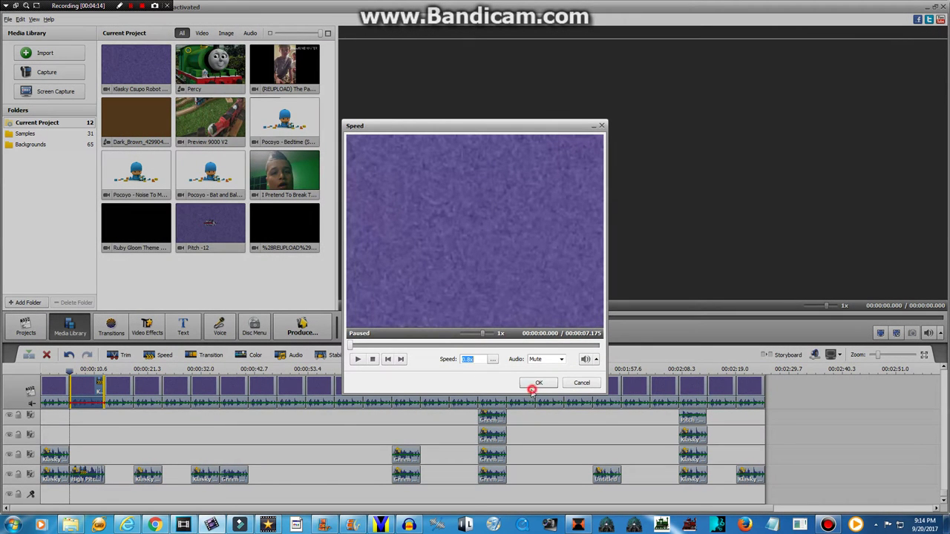
left_click(537, 383)
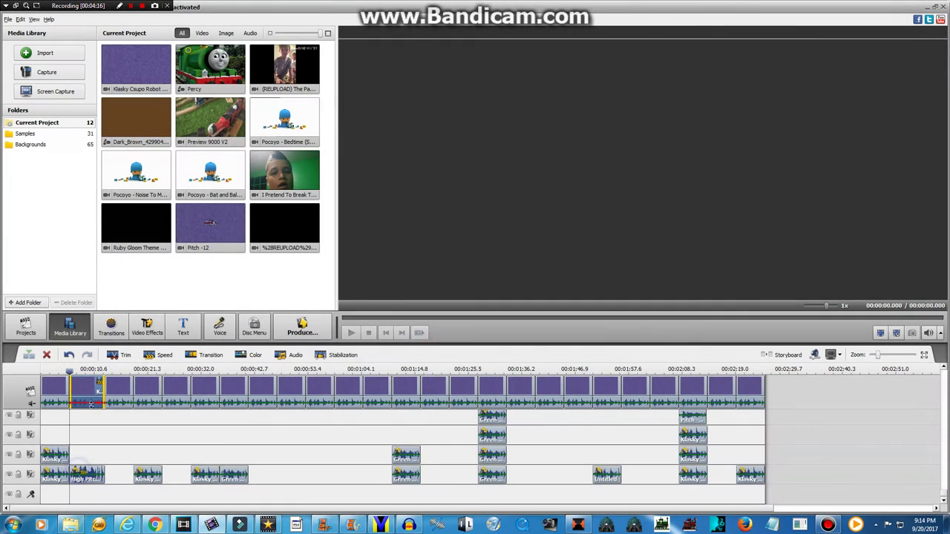
right_click(88, 468)
left_click(108, 366)
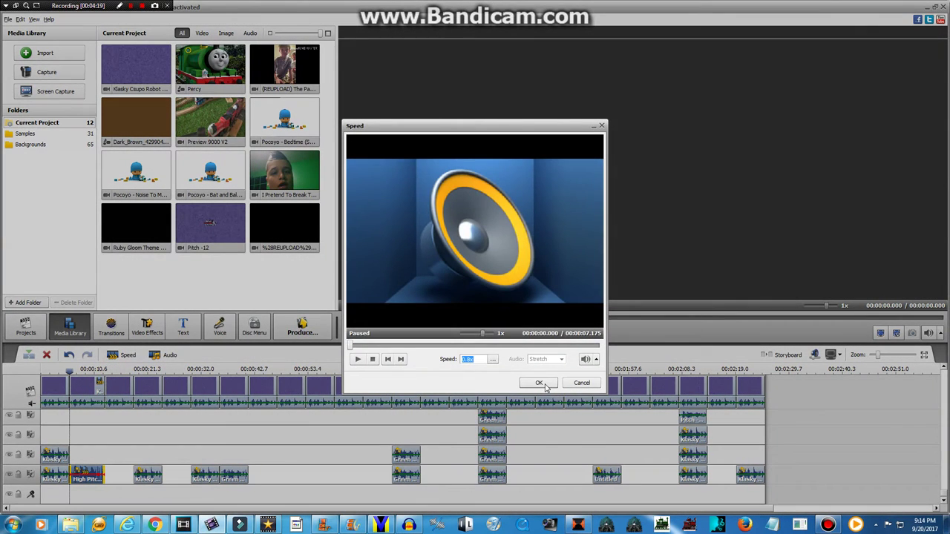
Step: Close the audio clip's speed settings and open the Colorize effect under the third video clip for editing
left_click(538, 380)
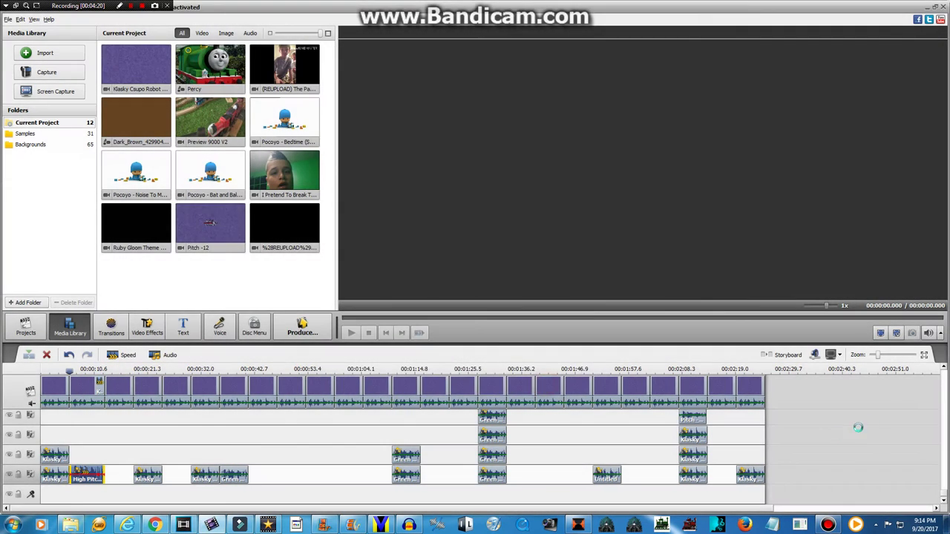
left_click(944, 496)
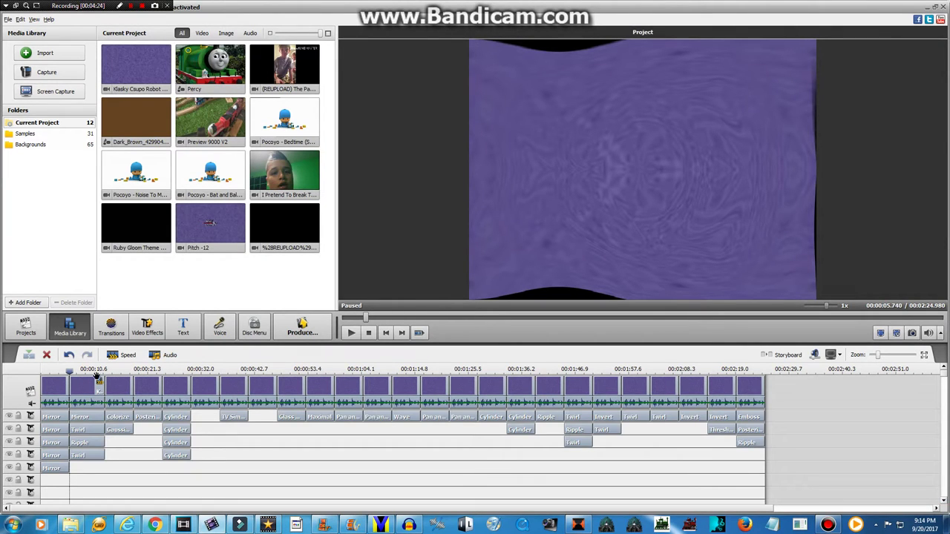
left_click(117, 417)
right_click(118, 417)
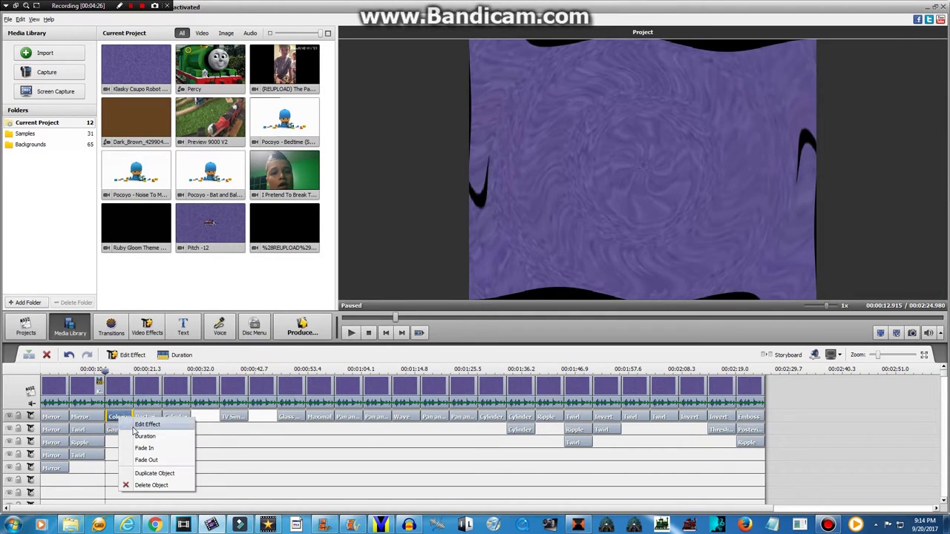
left_click(137, 423)
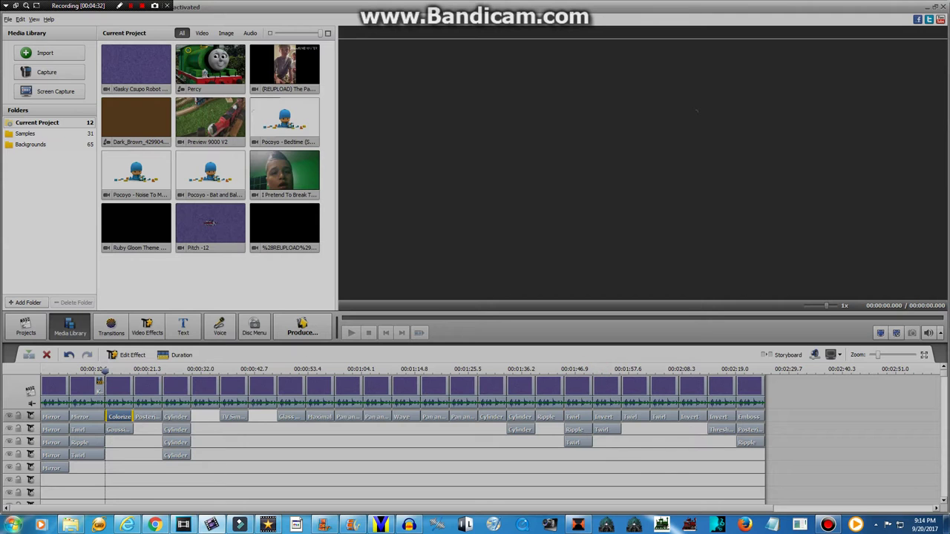
left_click(155, 524)
left_click(211, 525)
left_click(475, 369)
left_click(154, 524)
left_click(211, 525)
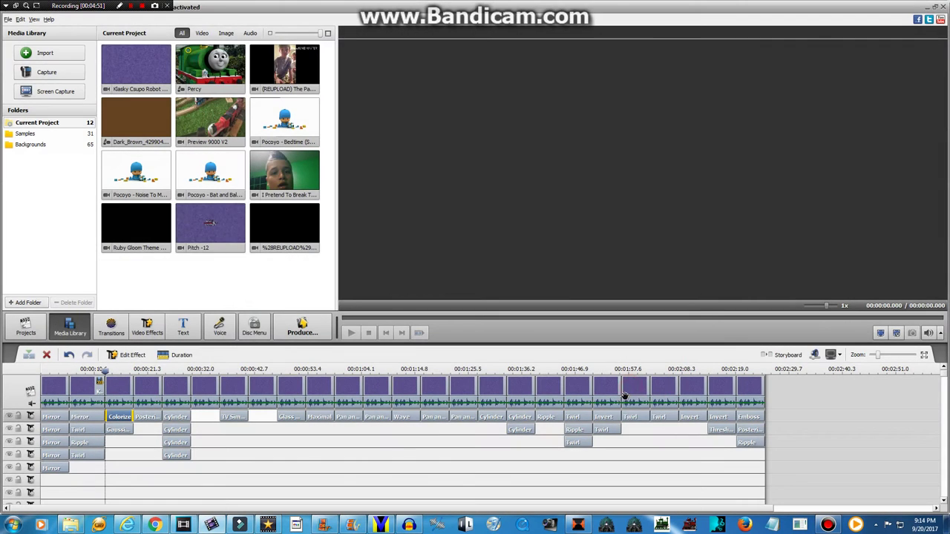
right_click(119, 418)
left_click(148, 470)
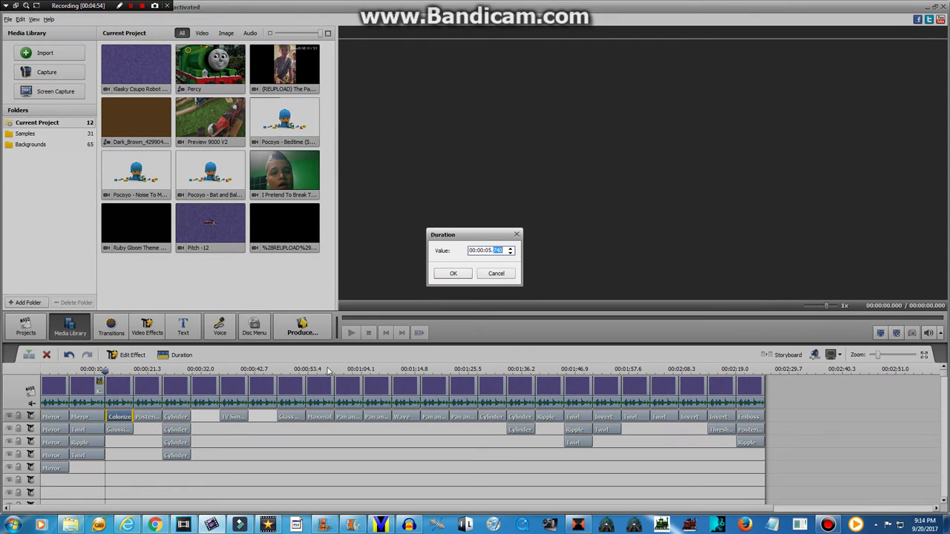
left_click(518, 234)
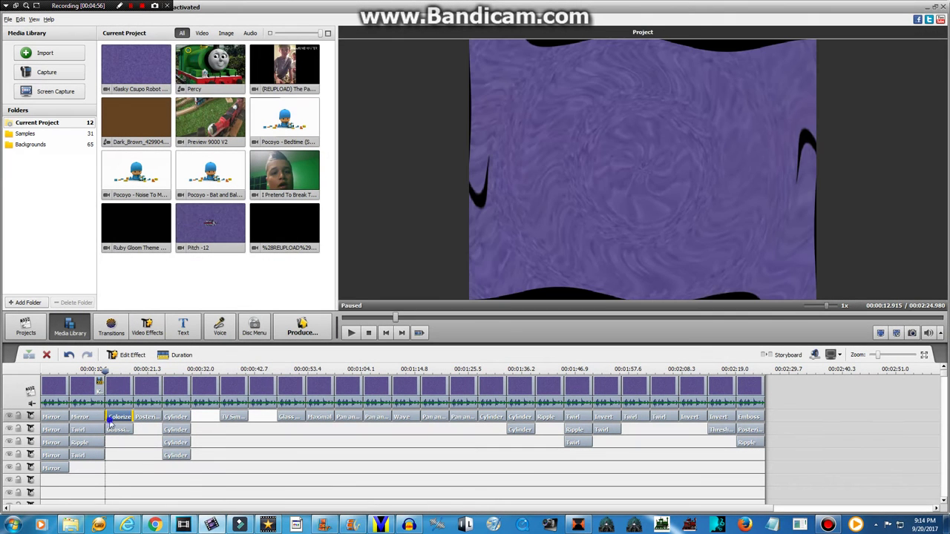
Step: Examine the settings of the Colorize and Gaussian Blur effects under the third video clip
right_click(111, 420)
left_click(134, 429)
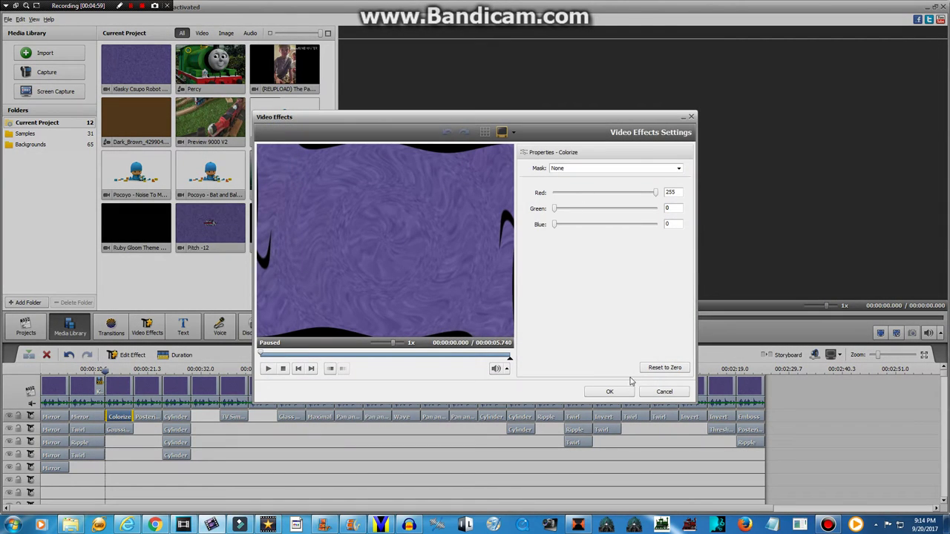
left_click(609, 391)
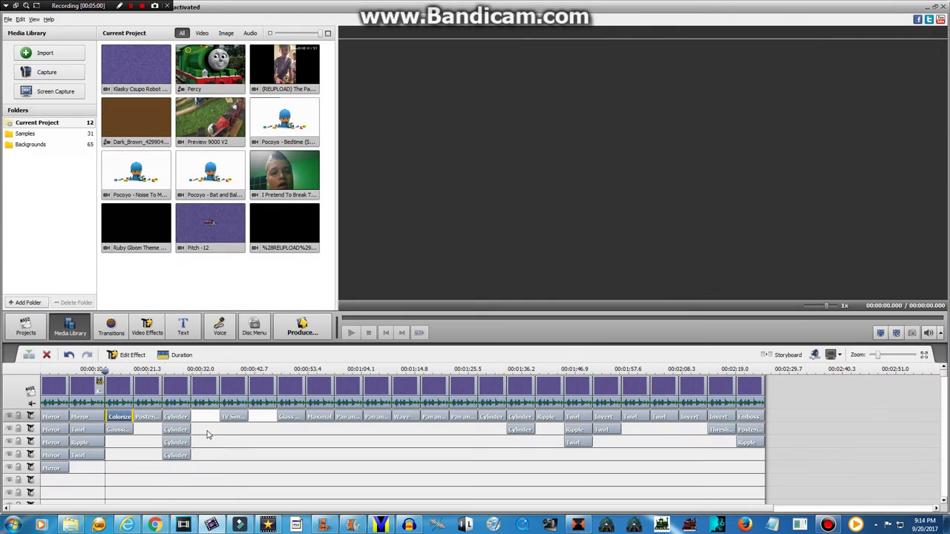
right_click(135, 430)
left_click(148, 437)
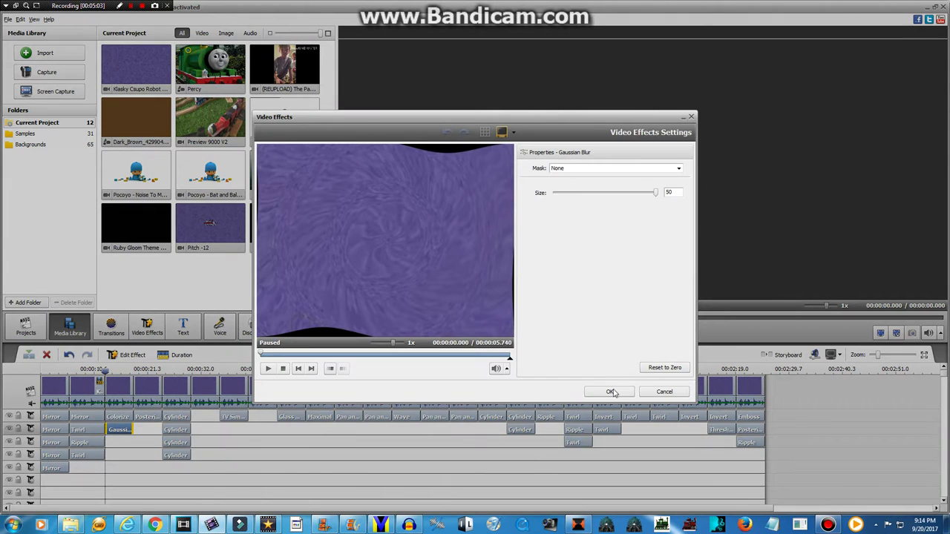
left_click(610, 391)
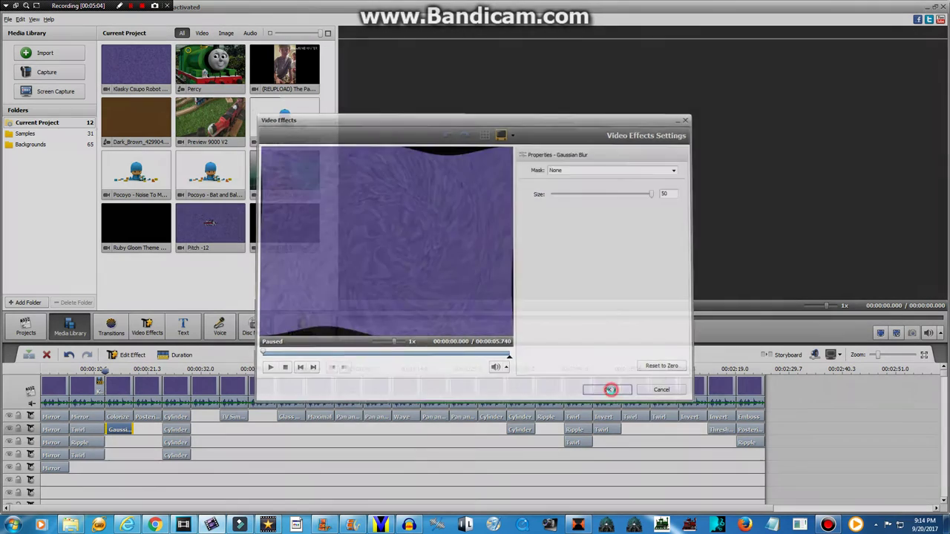
Step: Examine the Pitch Shift rate in the third video clip's audio effects
right_click(130, 387)
left_click(144, 272)
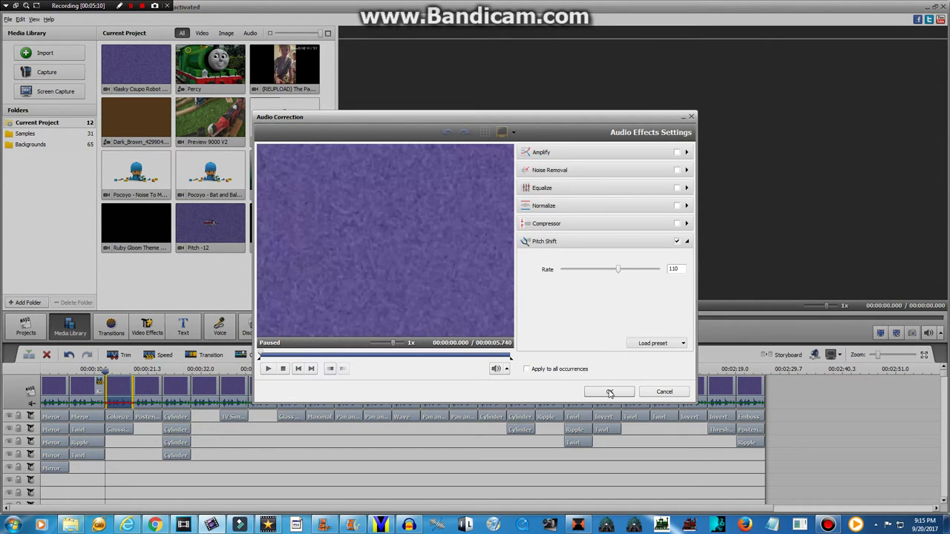
left_click(609, 392)
Step: Examine the settings of the Posterize effect under the fourth video clip
right_click(143, 389)
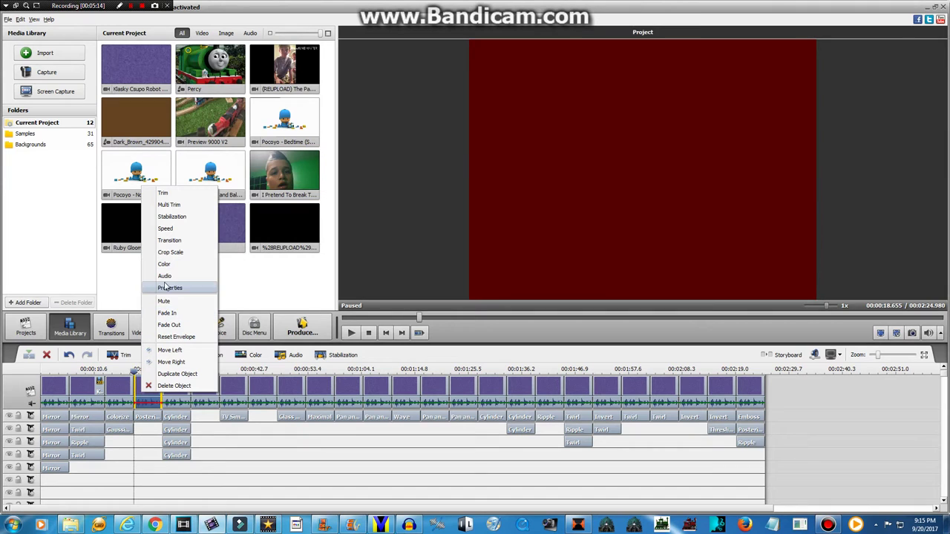
right_click(147, 417)
left_click(416, 335)
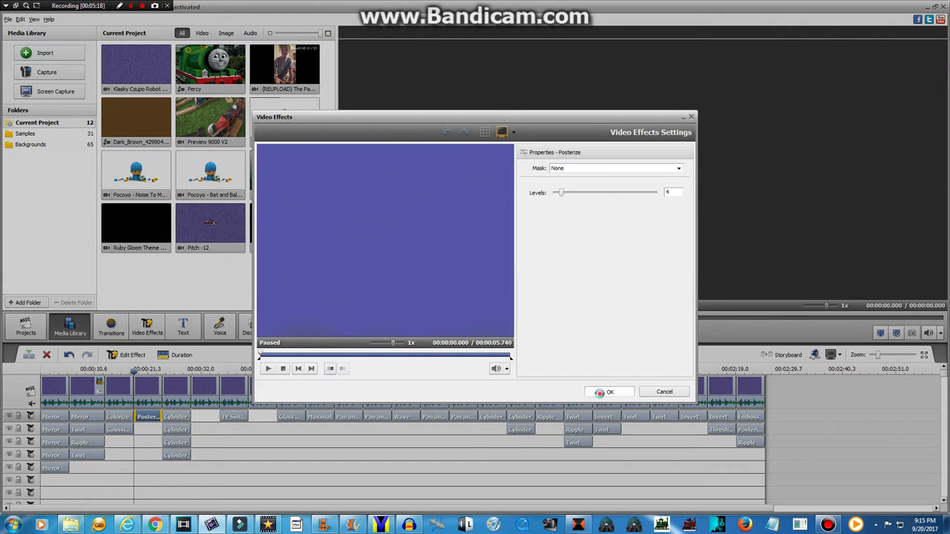
left_click(608, 392)
Step: Examine the Pitch Shift rate in the fourth video clip's audio effects
left_click(147, 395)
right_click(147, 394)
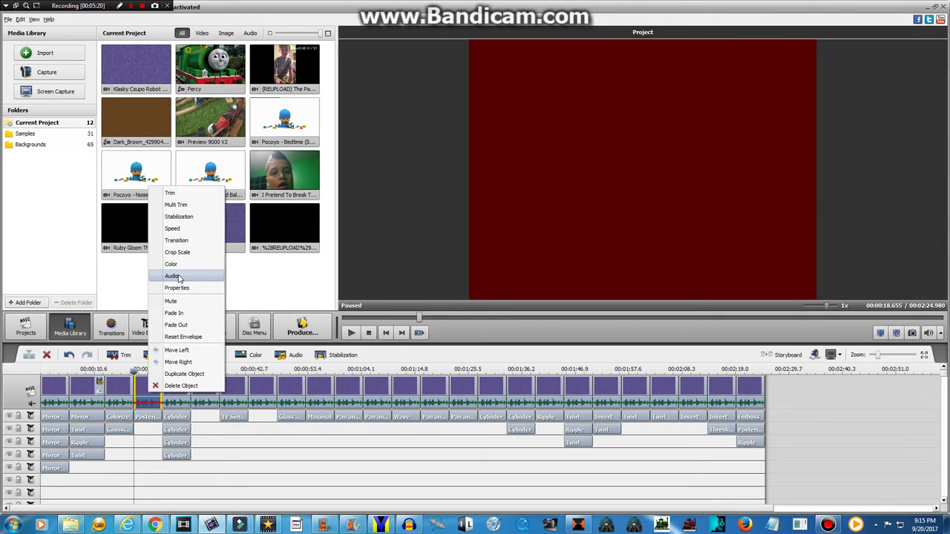
left_click(178, 275)
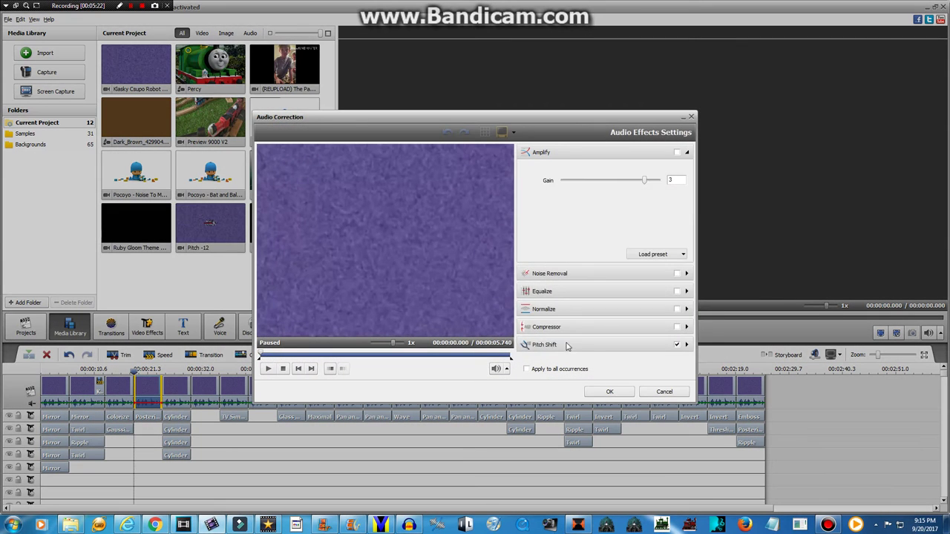
left_click(587, 343)
left_click(594, 387)
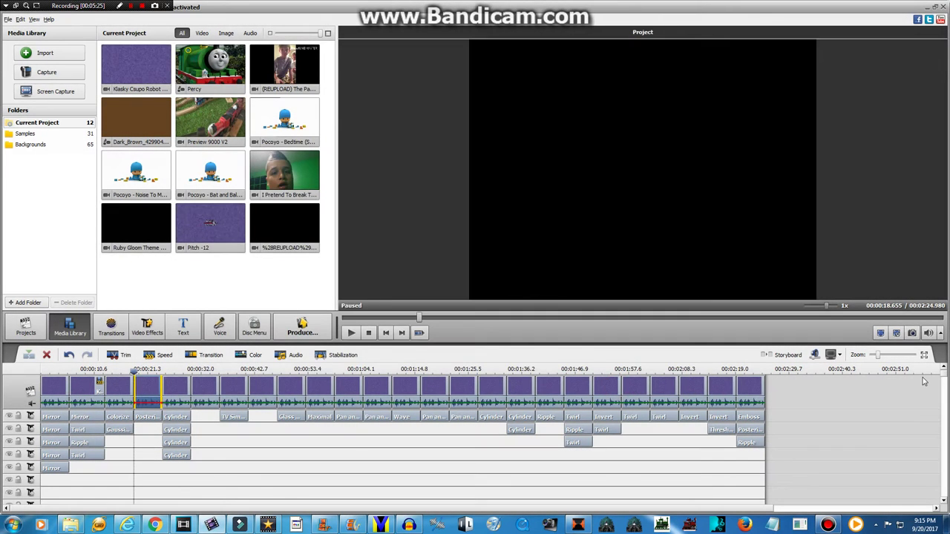
Step: Examine the Pitch Shift rate of the separate audio clip beneath the fourth video clip
right_click(152, 474)
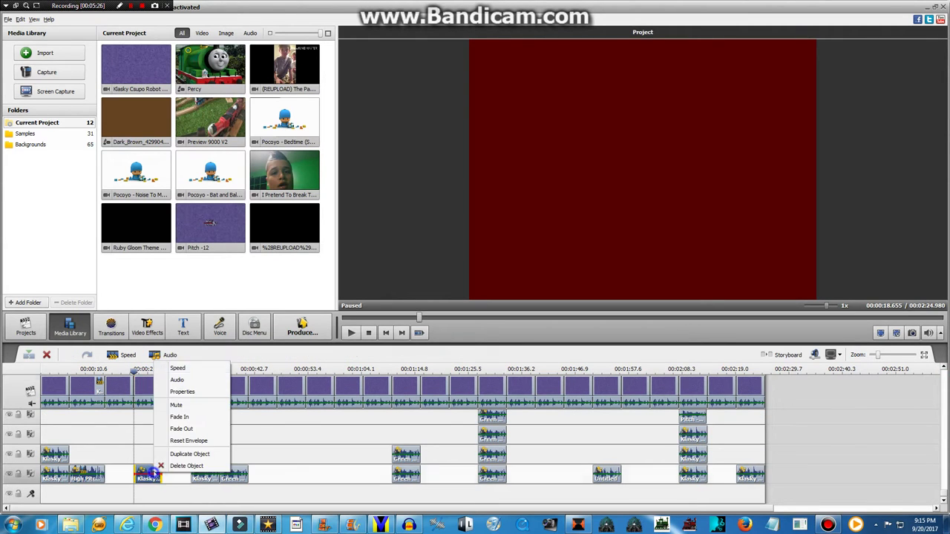
left_click(242, 368)
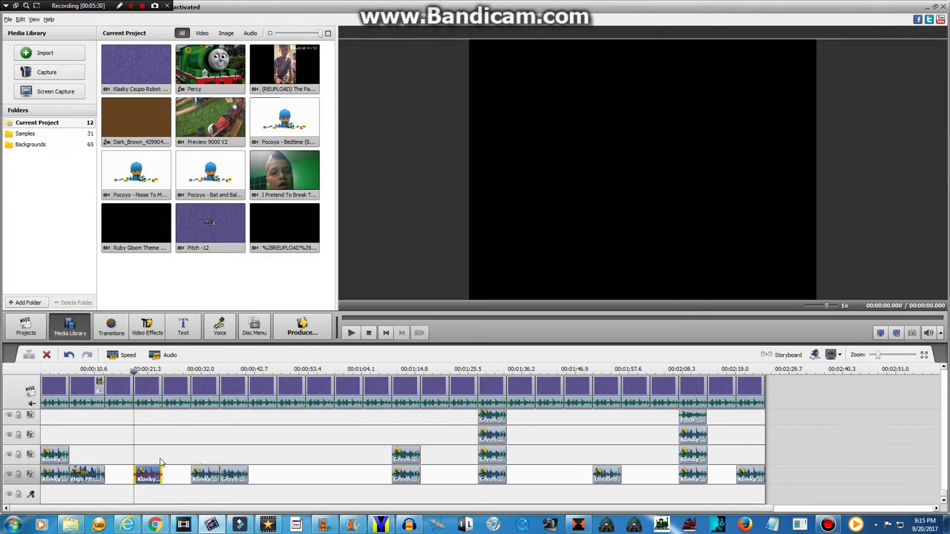
right_click(148, 470)
left_click(179, 376)
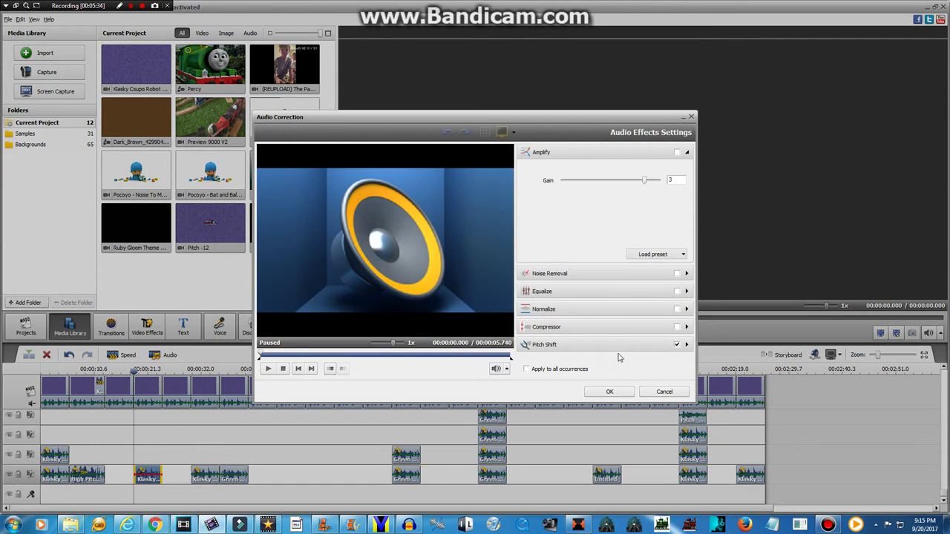
left_click(617, 346)
left_click(609, 392)
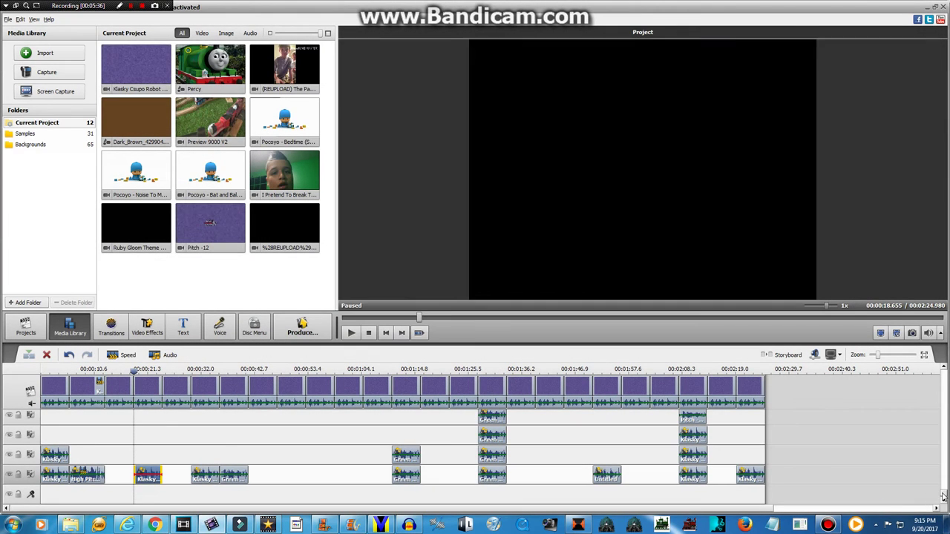
Step: Examine the color correction settings of the fifth video clip, including its hue
right_click(179, 391)
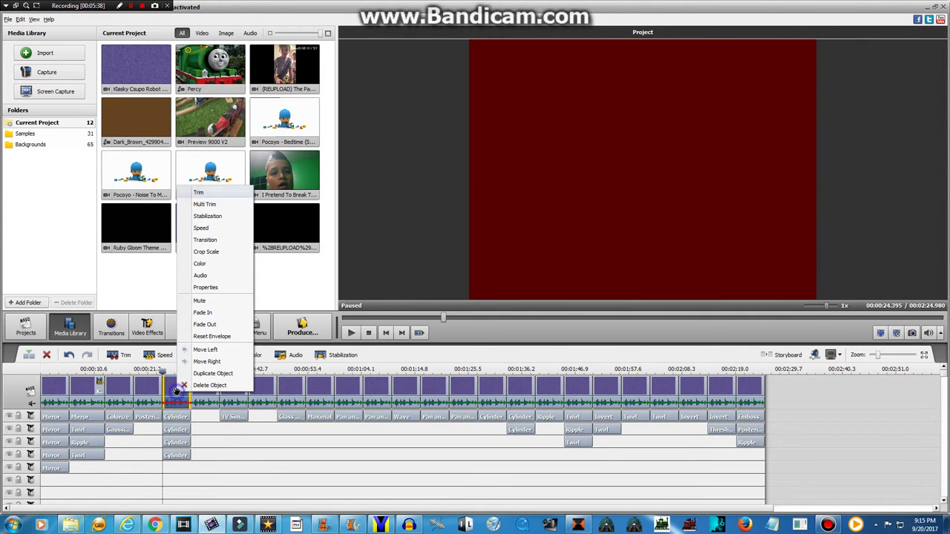
left_click(224, 264)
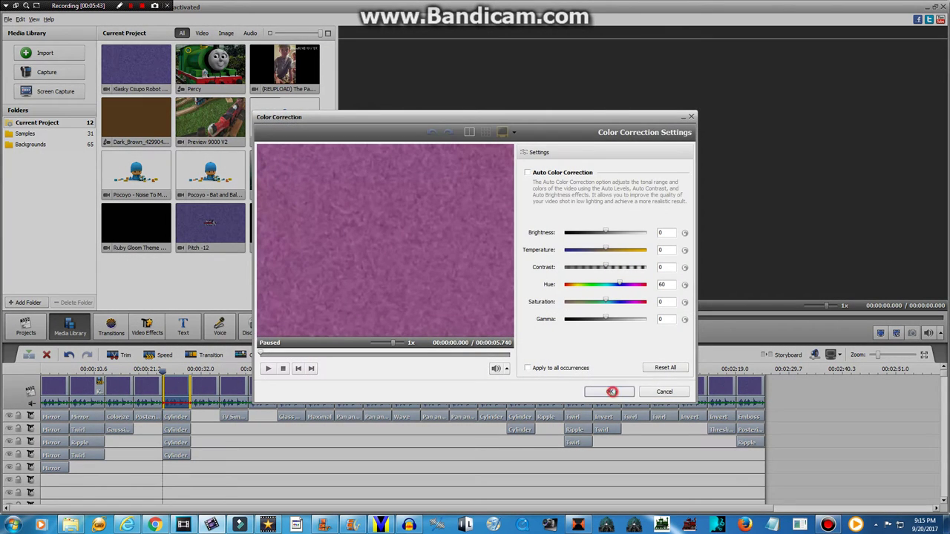
left_click(611, 391)
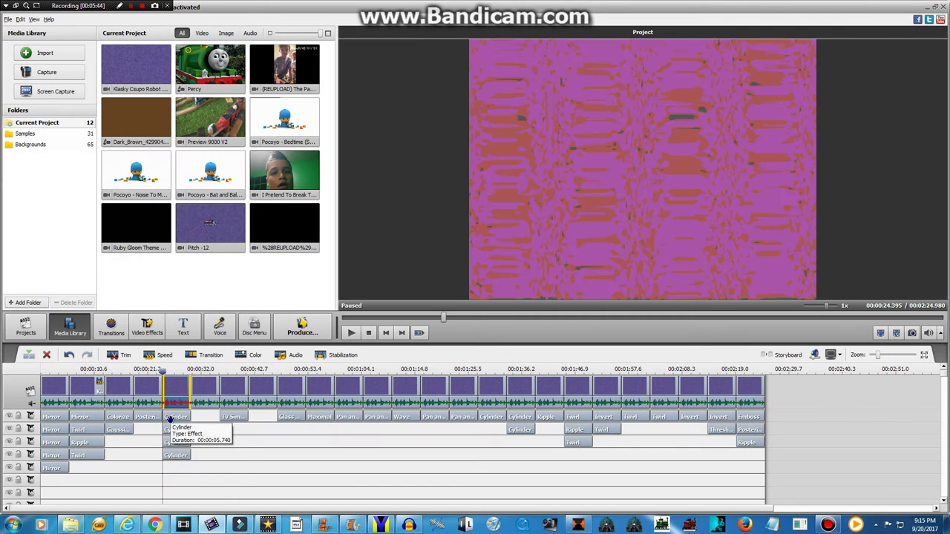
Step: Examine the center, radius and degree settings of the first and second Cylinder effects under the fifth video clip
right_click(170, 418)
left_click(205, 420)
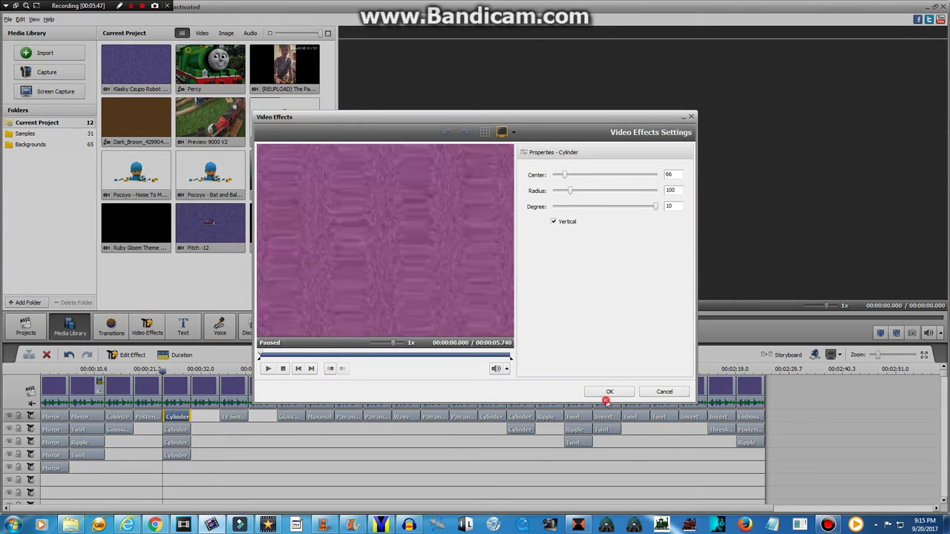
left_click(606, 397)
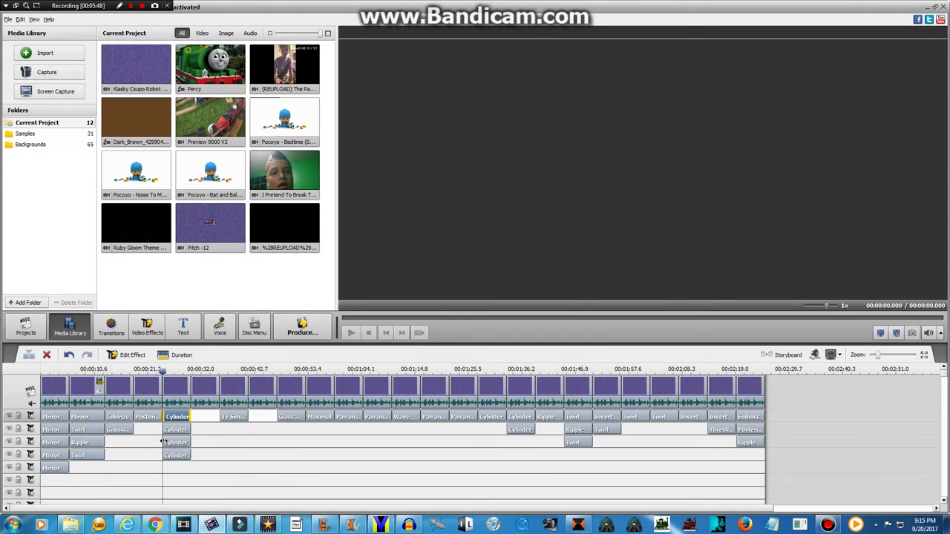
right_click(188, 430)
left_click(199, 439)
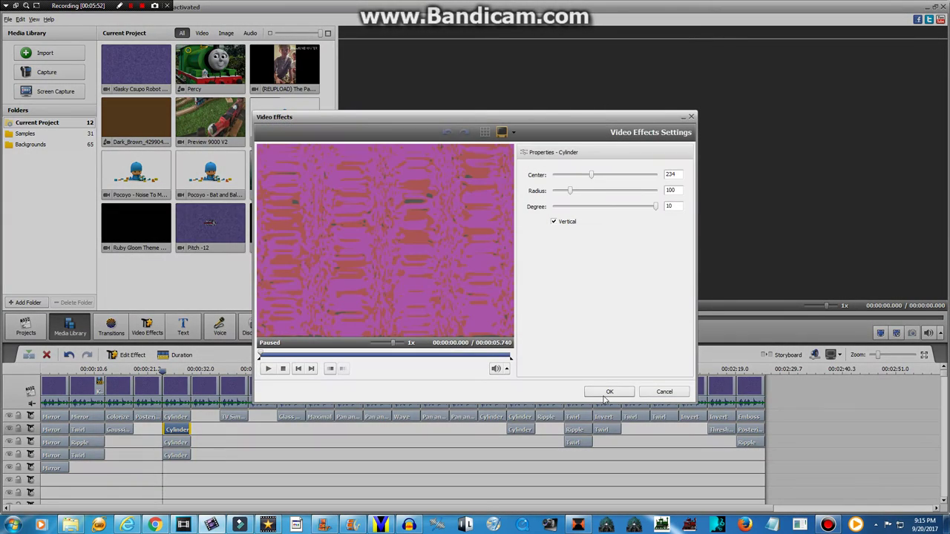
left_click(606, 394)
Step: Examine the center, radius and degree settings of the third and fourth Cylinder effects under the fifth video clip
right_click(184, 443)
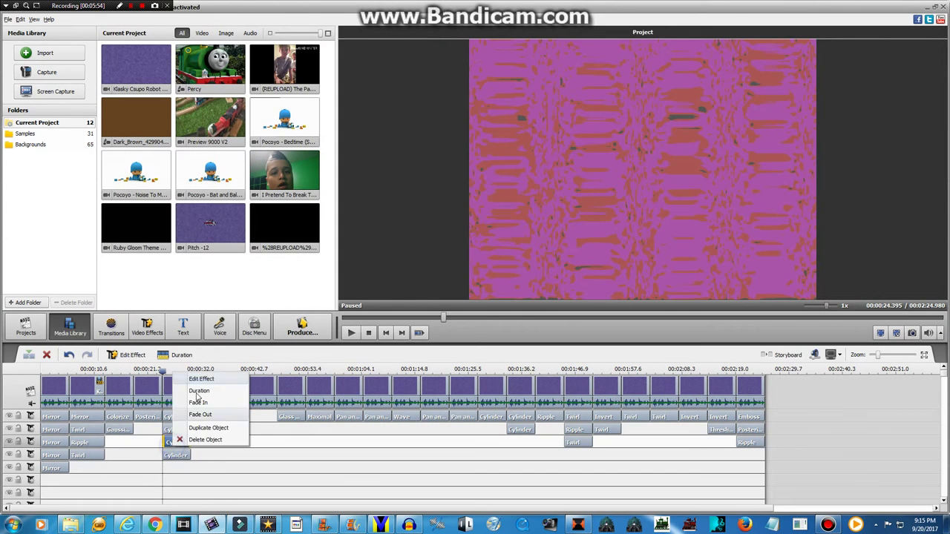
left_click(202, 379)
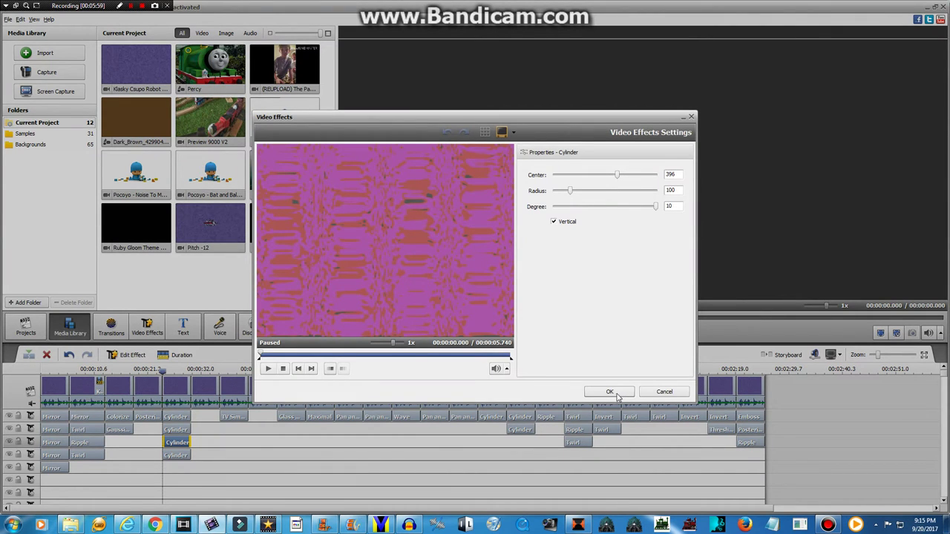
left_click(616, 394)
right_click(177, 455)
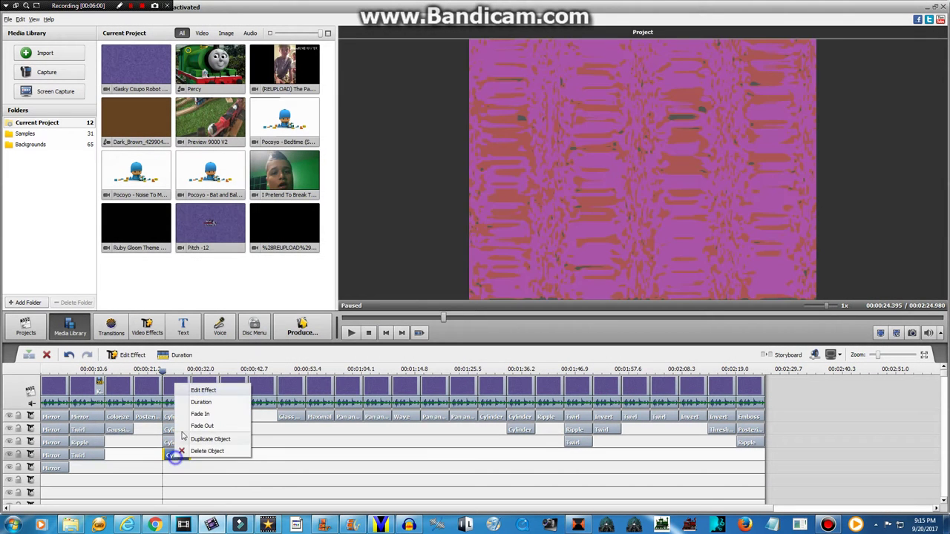
left_click(204, 389)
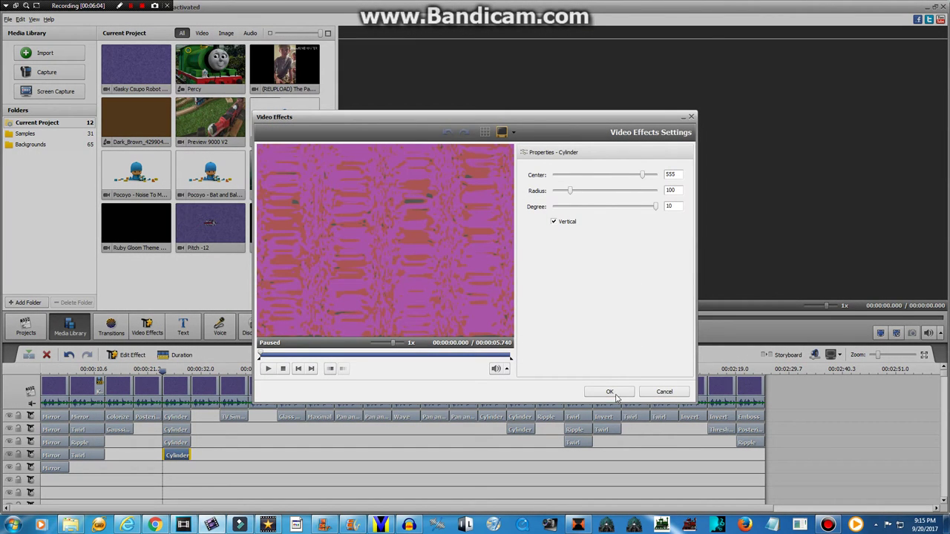
left_click(610, 391)
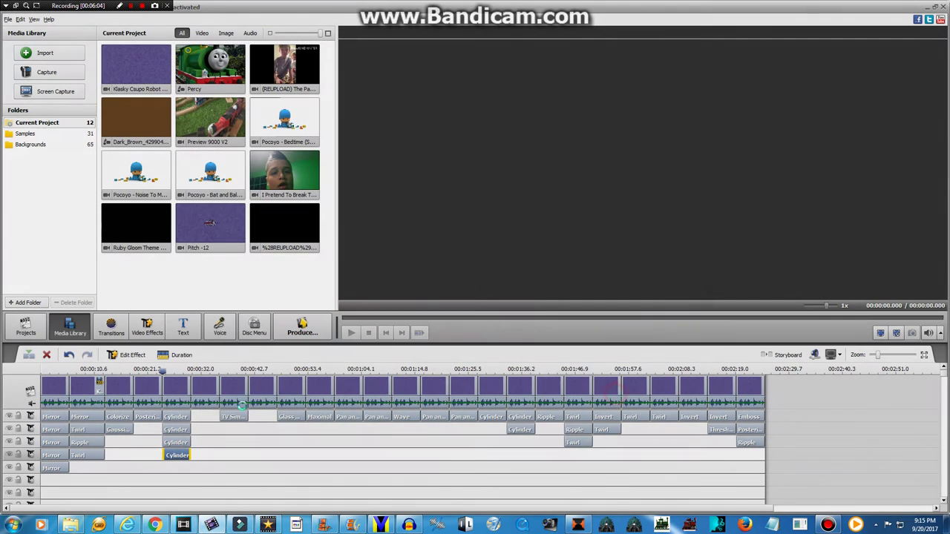
Step: Examine the Pitch Shift rate and the Equalize bands in the fifth video clip's audio effects
right_click(184, 394)
left_click(207, 279)
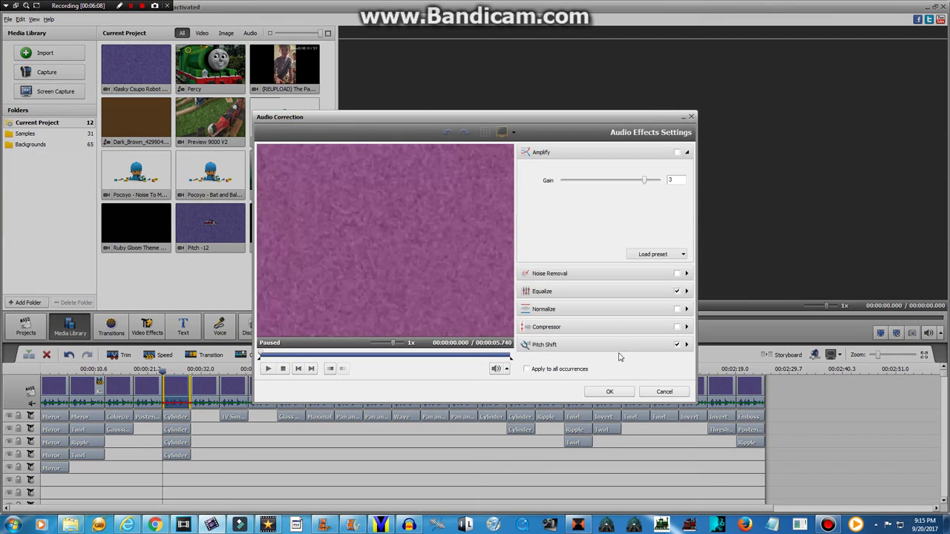
left_click(631, 349)
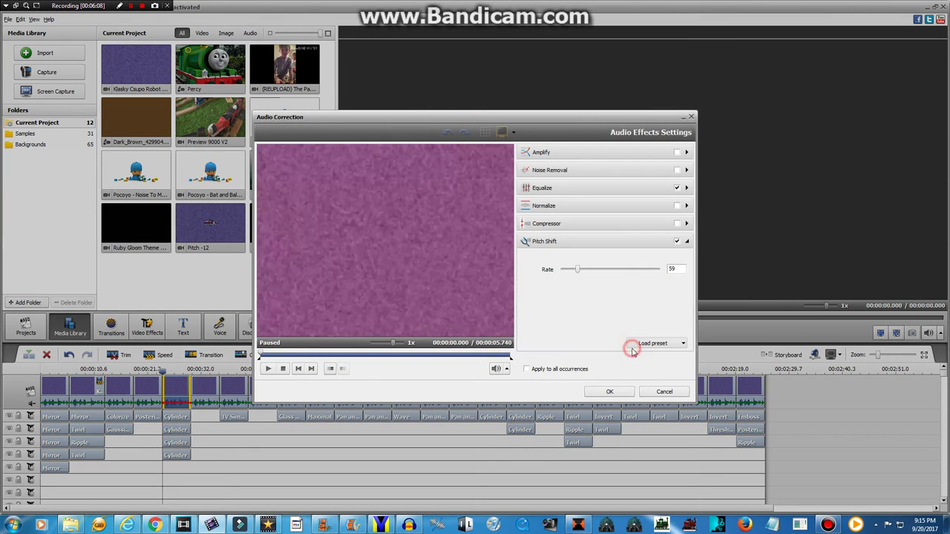
left_click(580, 186)
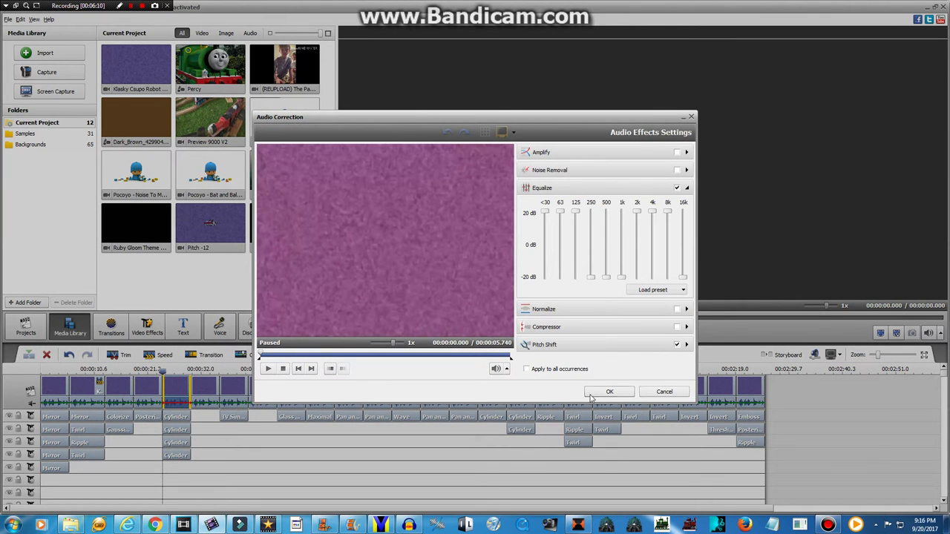
Step: Examine the color correction settings of the sixth video clip, including brightness, hue, saturation and gamma
left_click(607, 392)
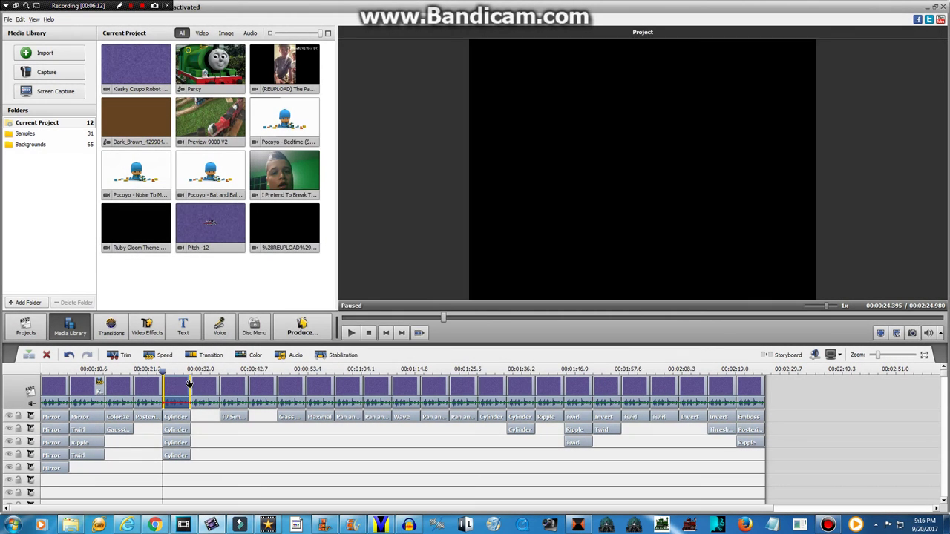
right_click(201, 386)
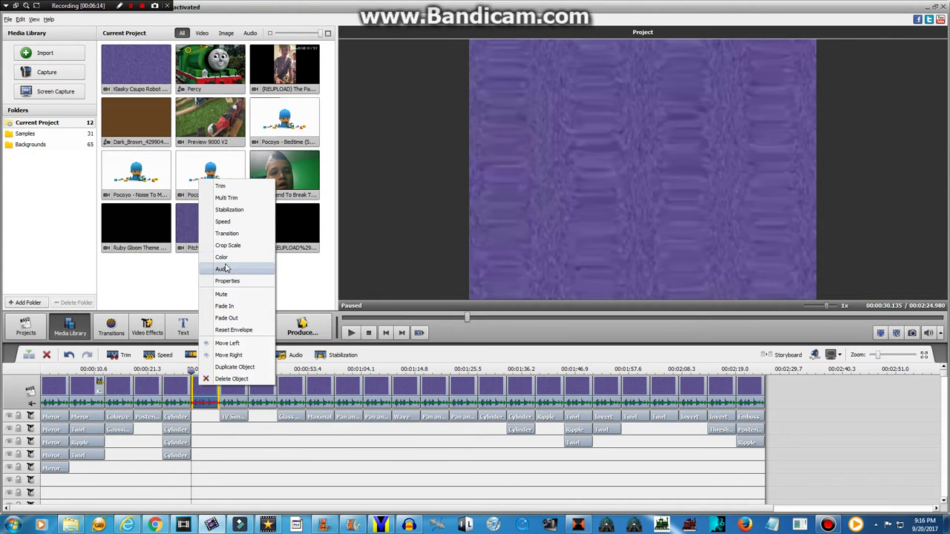
left_click(223, 255)
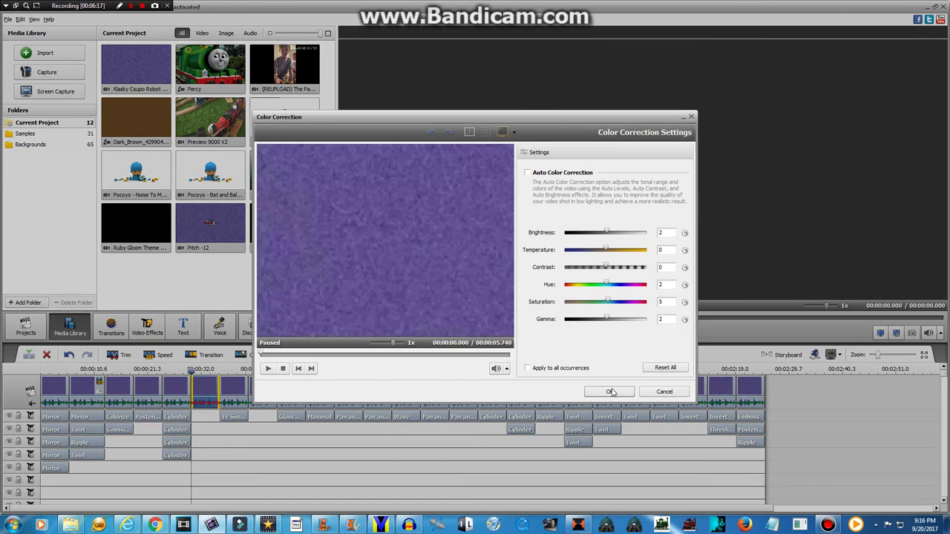
left_click(610, 391)
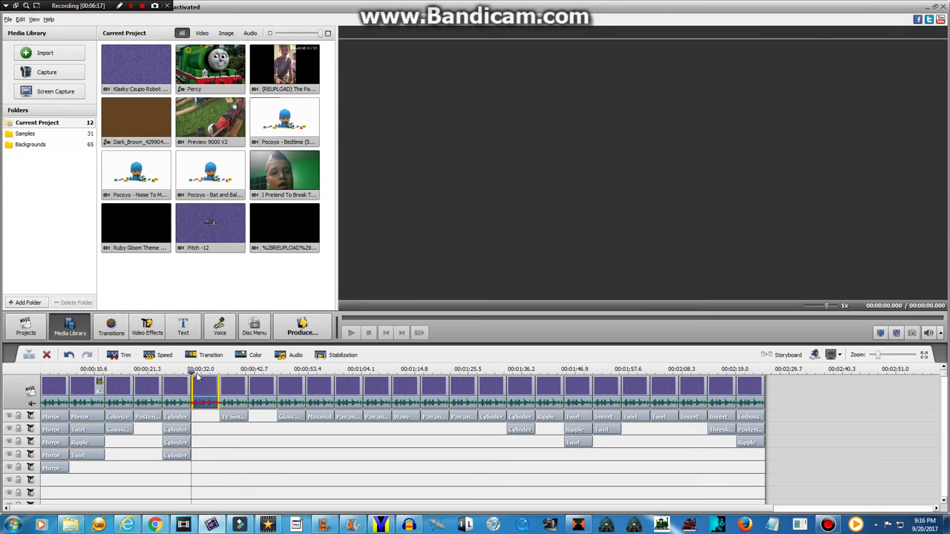
Step: Examine the Pitch Shift rate in the sixth video clip's audio effects
right_click(199, 386)
left_click(215, 280)
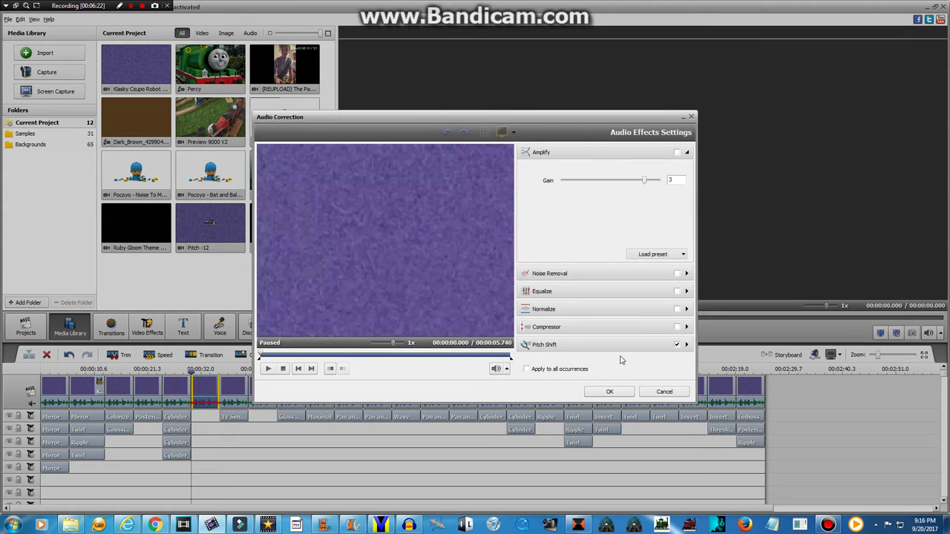
left_click(617, 345)
left_click(609, 392)
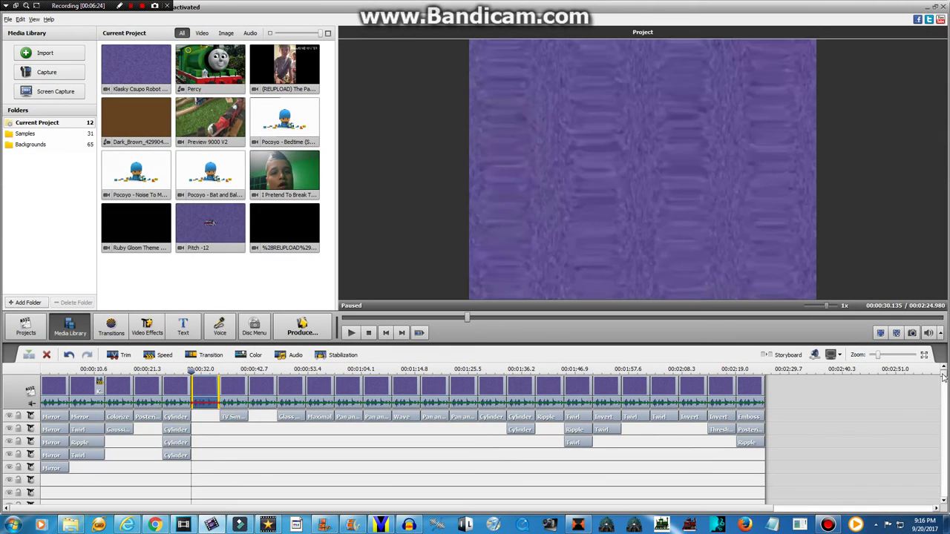
Step: Examine the Pitch Shift rate of the separate Klasky audio clip placed beneath the sixth video clip
scroll(943, 378, "down", 5)
right_click(201, 472)
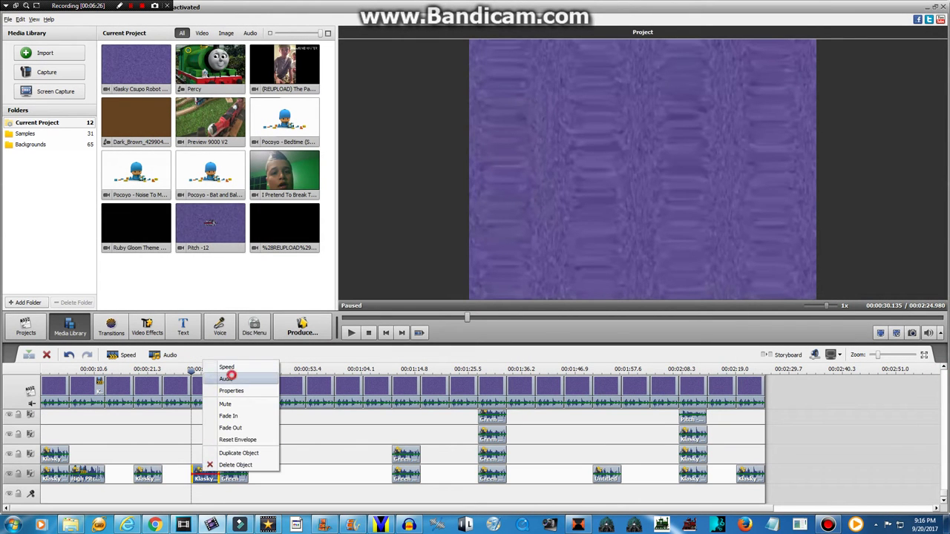
left_click(226, 378)
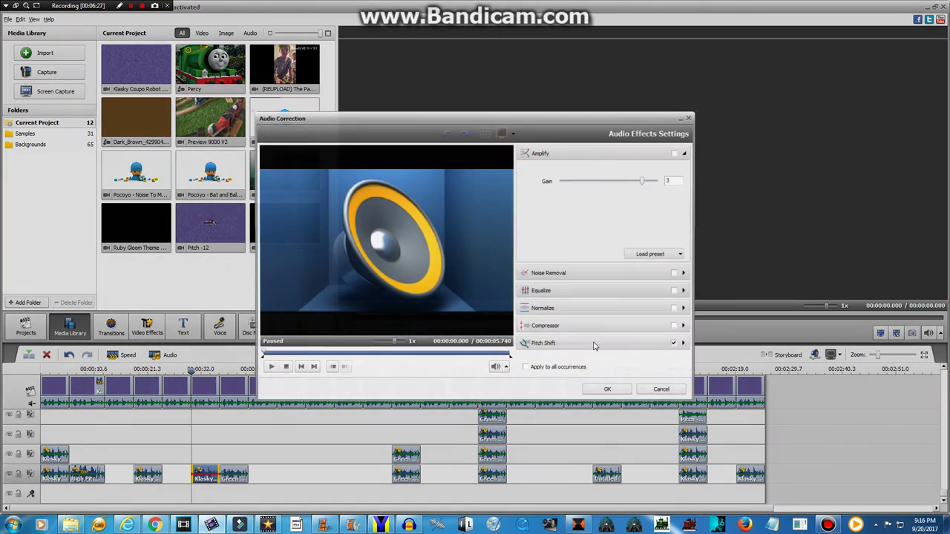
left_click(596, 342)
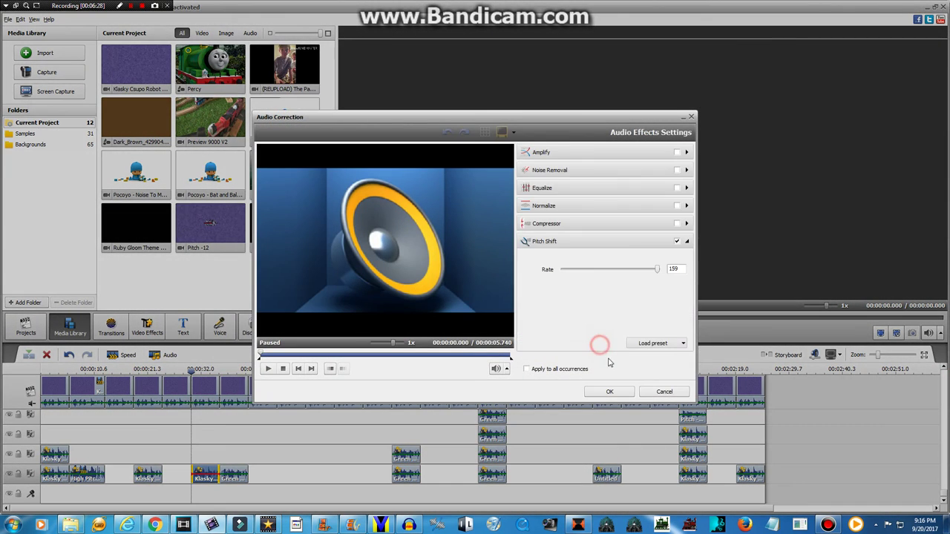
left_click(612, 391)
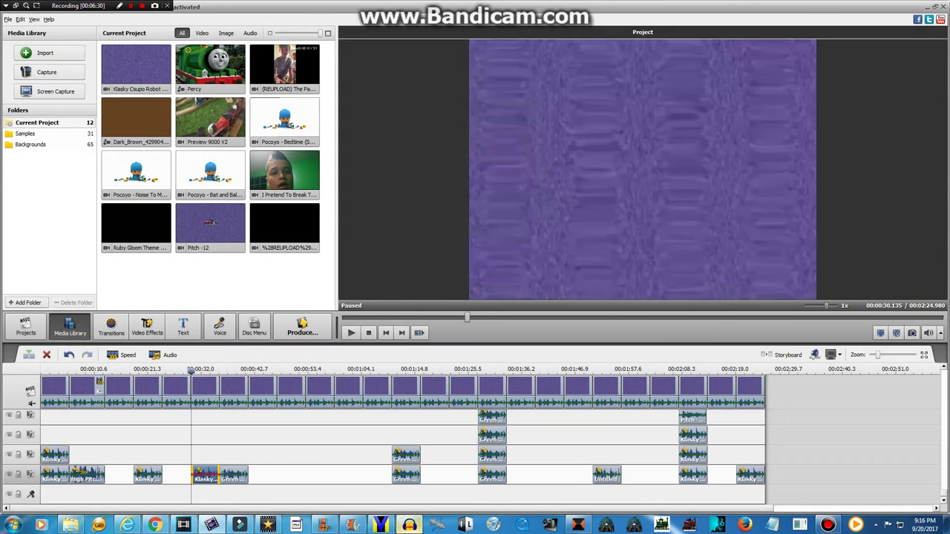
Step: Switch to Audacity, close the open Klasky Csupo Robot Logo project without saving, and start with an empty project
left_click(408, 524)
right_click(409, 525)
left_click(407, 498)
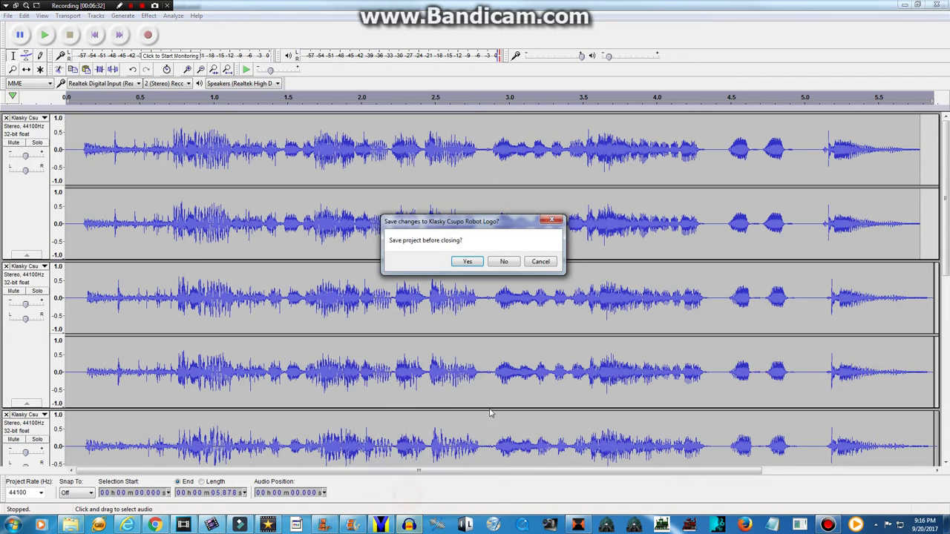
left_click(503, 262)
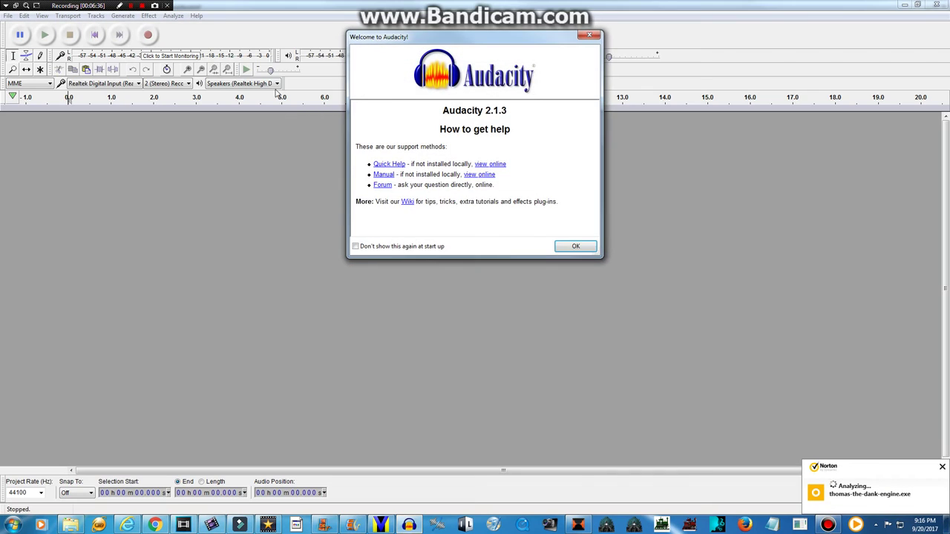
left_click(564, 250)
Step: Open the audio file Klasky Csupo Robot Logo.mp3 from the Downloads folder
left_click(7, 15)
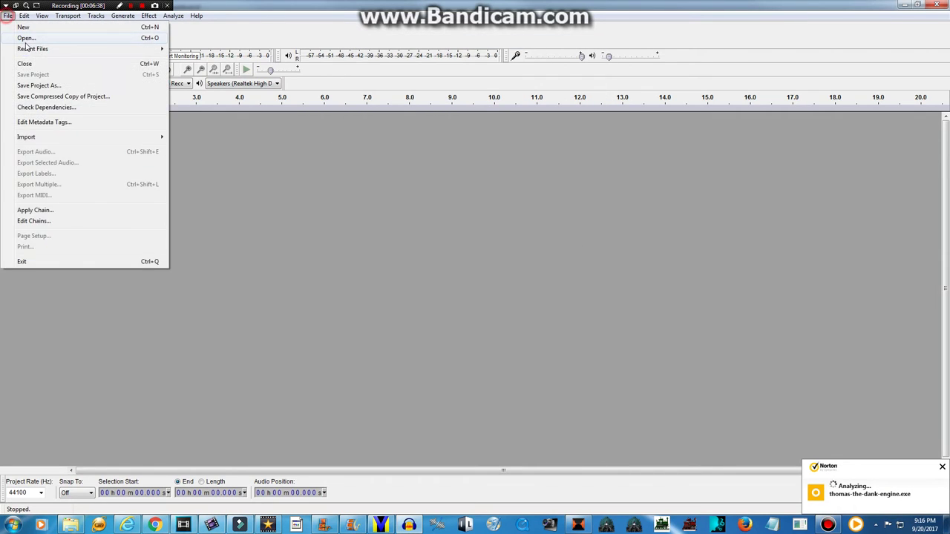
left_click(29, 37)
type("k")
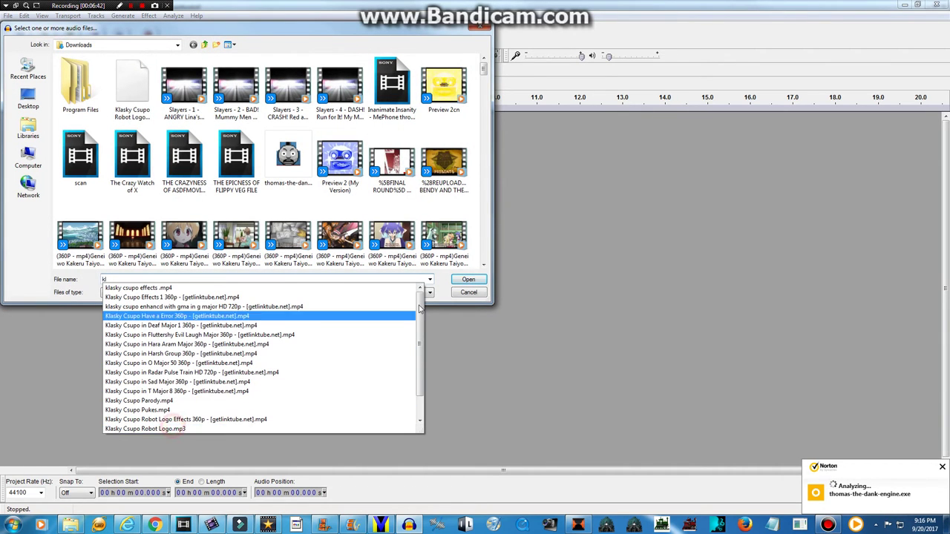
left_click(146, 429)
left_click(468, 279)
Step: Change the pitch of the whole Klasky Csupo track by -12 semitones and play it back
left_click(148, 16)
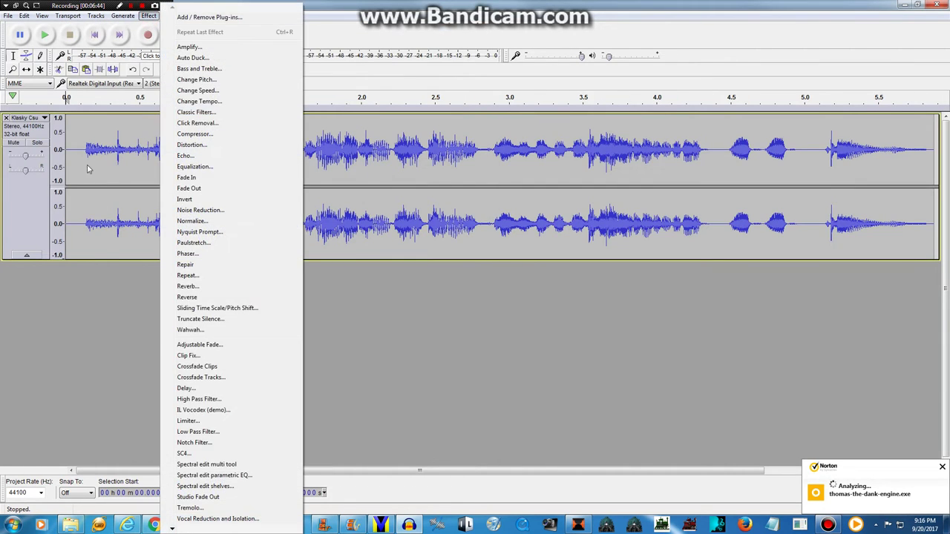
left_click(11, 219)
left_click(149, 16)
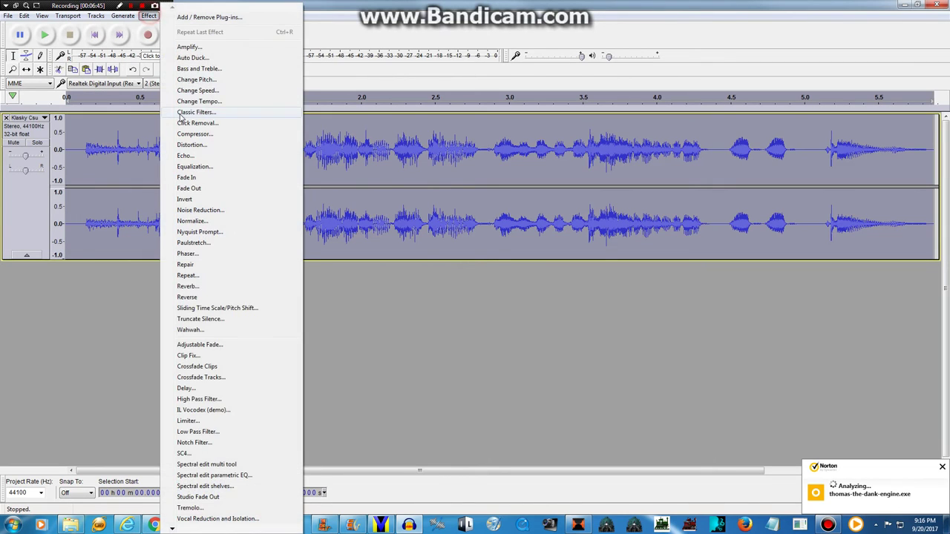
left_click(197, 77)
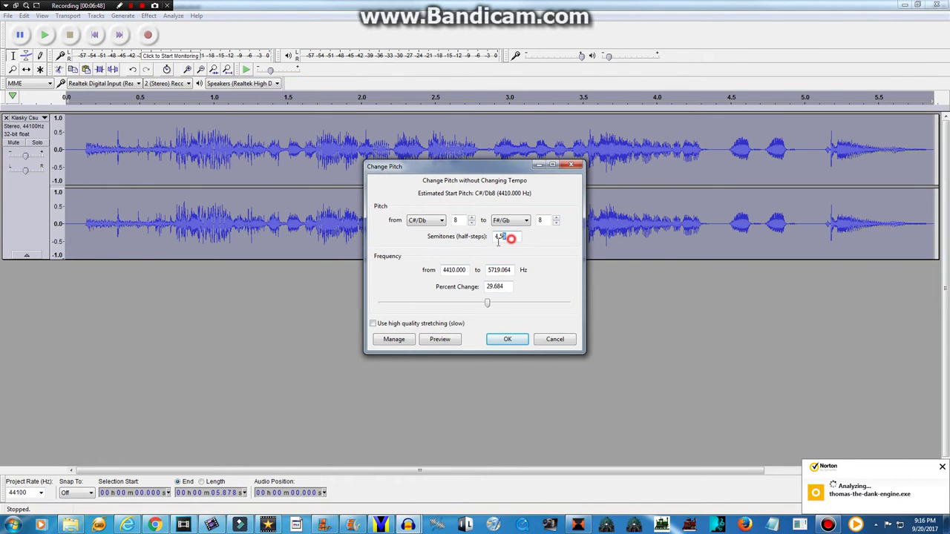
left_click_drag(498, 241, 486, 245)
type("12")
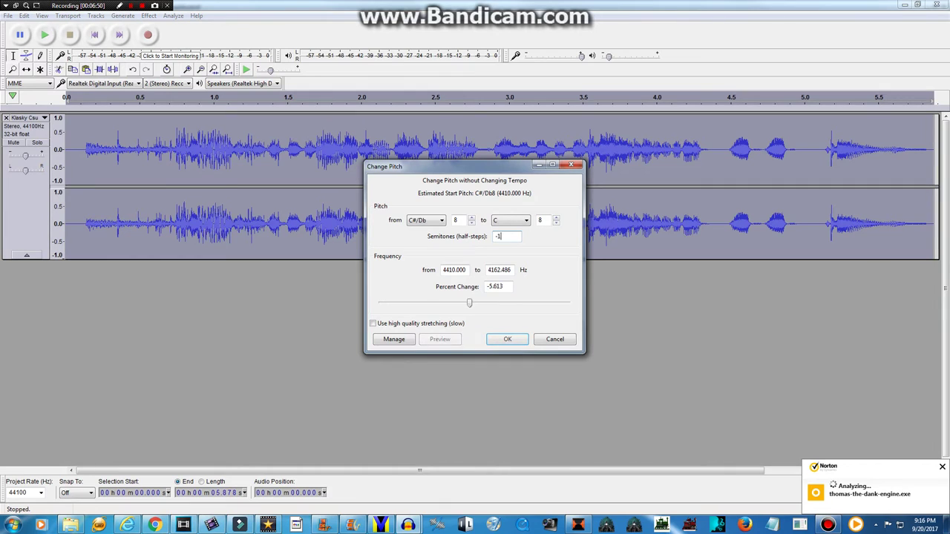
left_click(508, 339)
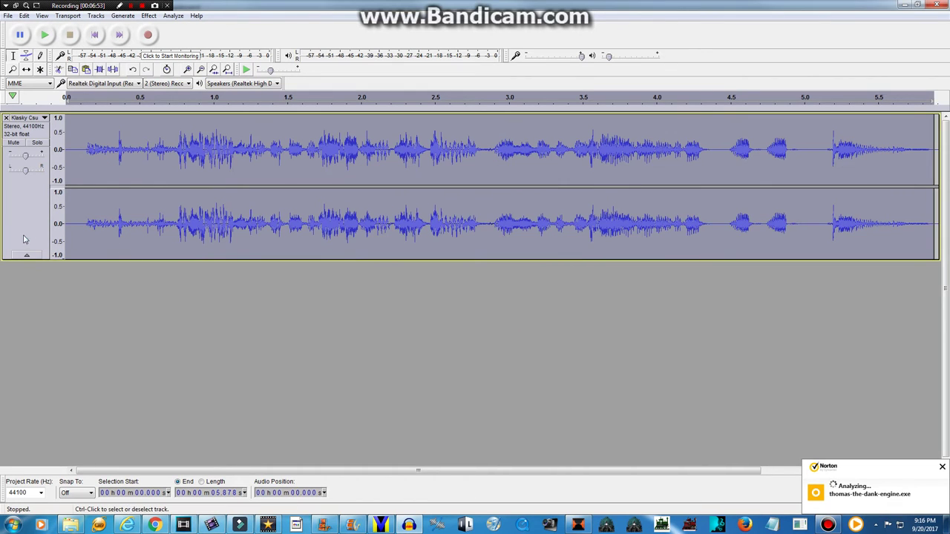
left_click(45, 35)
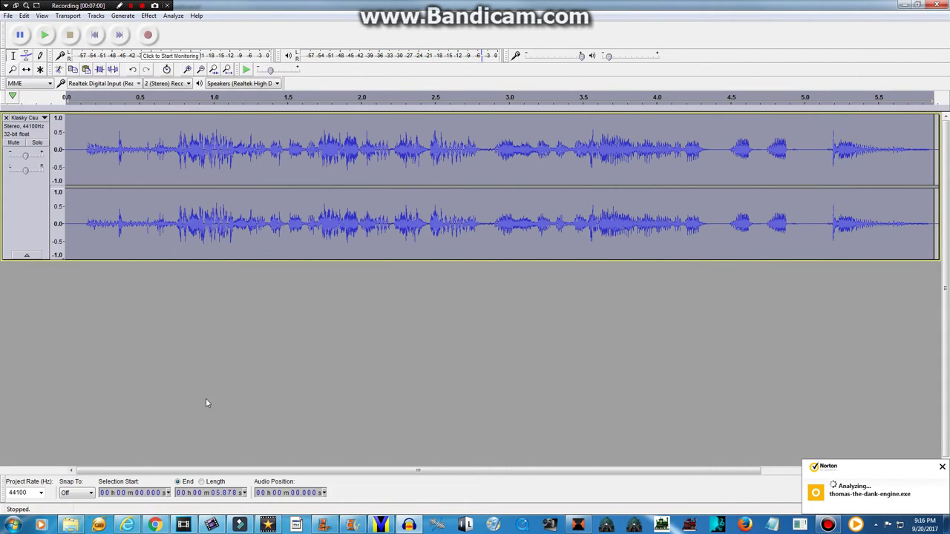
Step: Switch back to AVS Video Editor and examine the color correction settings of the seventh video clip
left_click(211, 524)
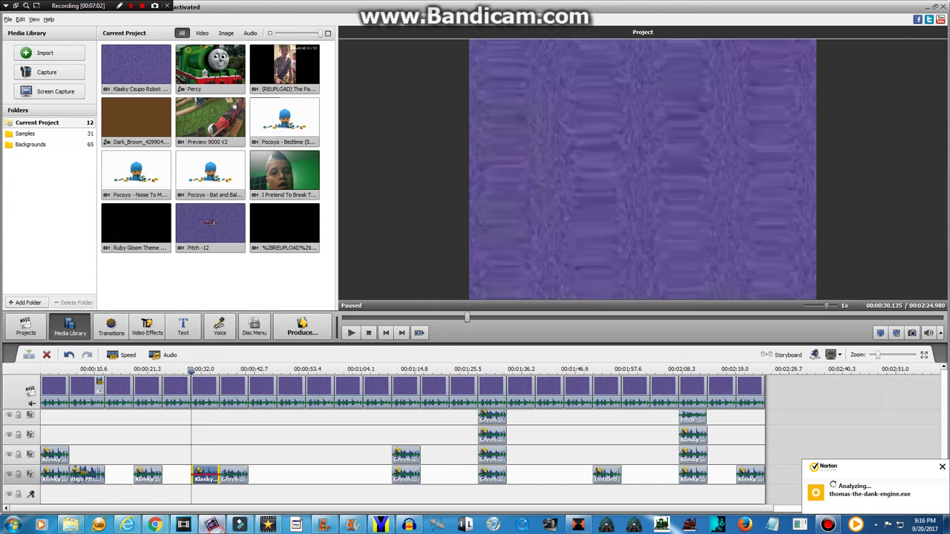
left_click(233, 393)
right_click(233, 392)
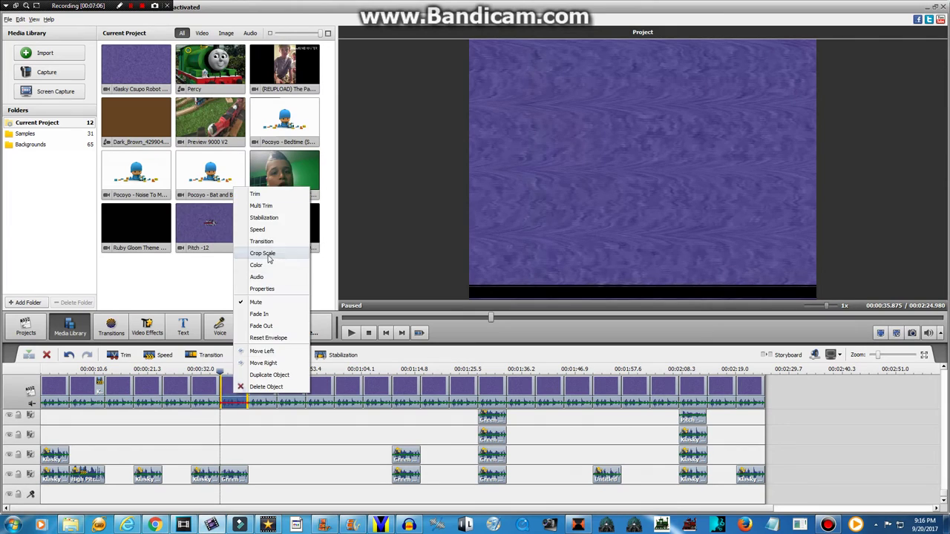
left_click(266, 261)
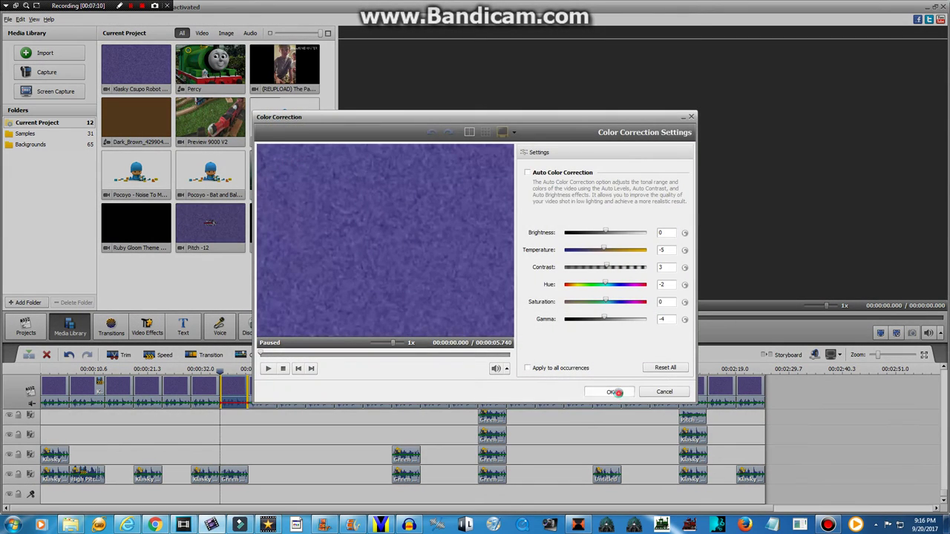
left_click(615, 394)
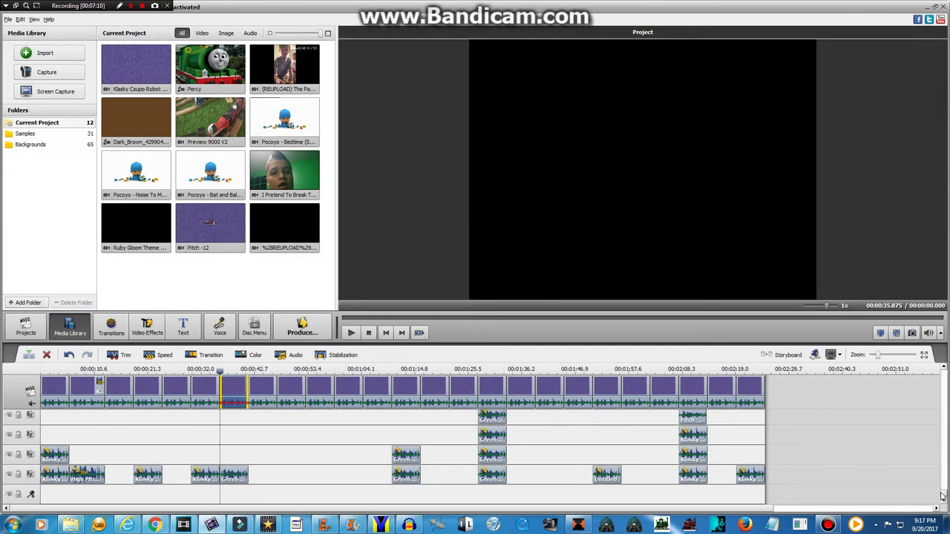
Step: Examine the interline, amplitude, vertical speed, offset and interframe settings of the TV Simulation effect under the seventh video clip
right_click(233, 417)
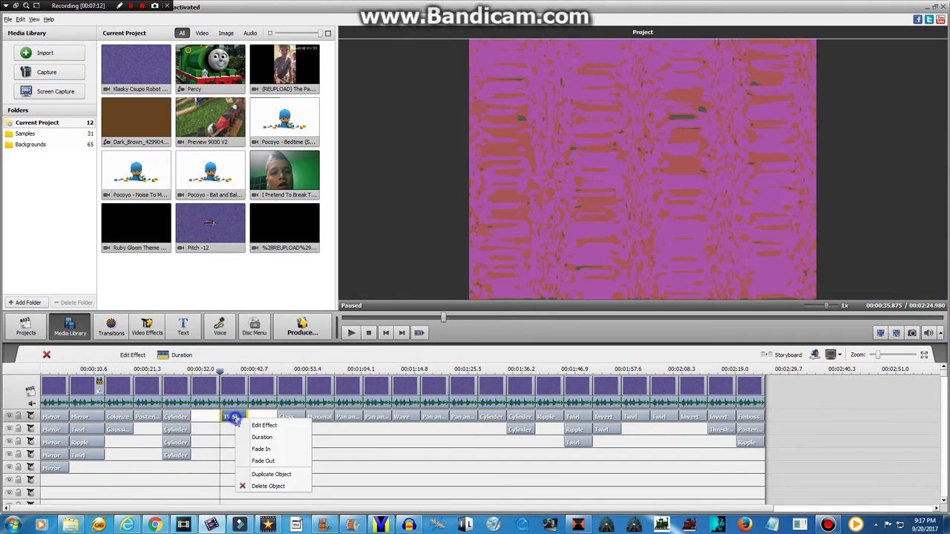
left_click(261, 424)
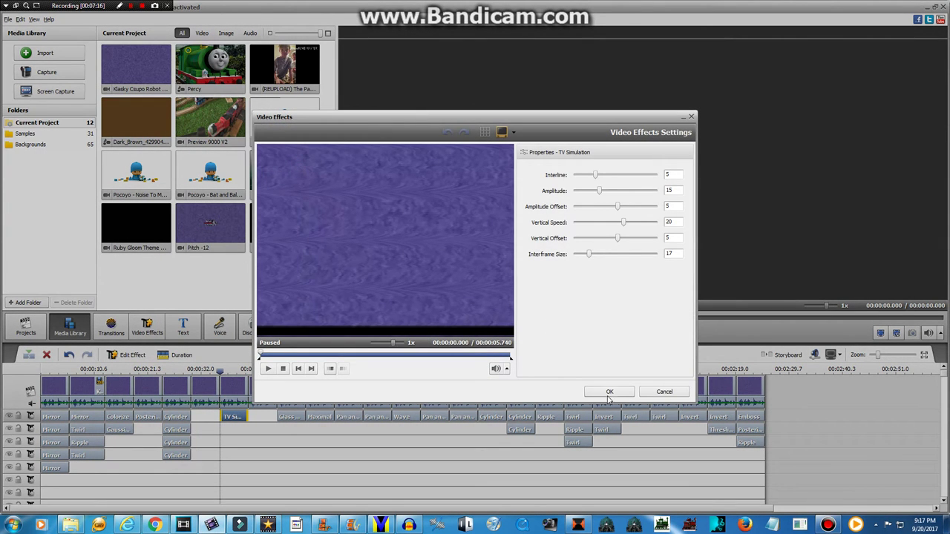
left_click(608, 395)
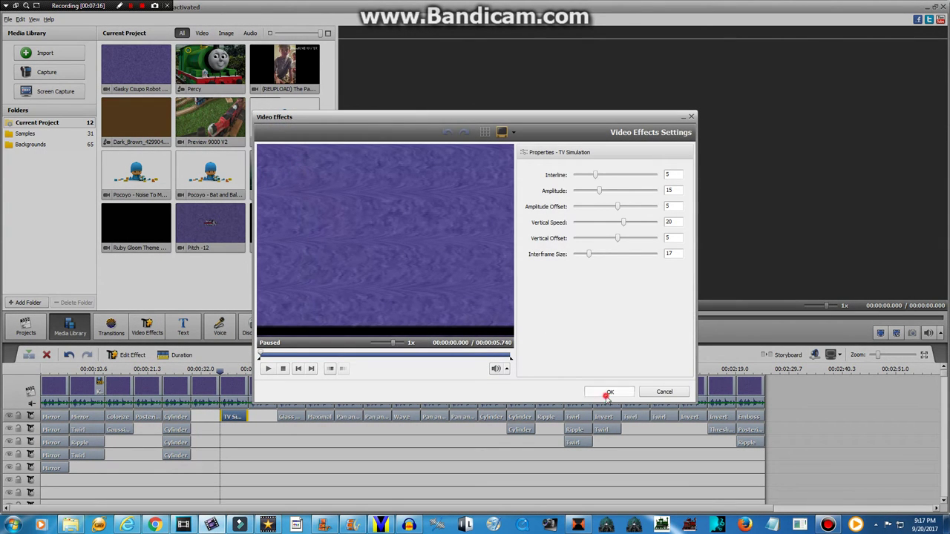
Step: Examine the color correction settings of the eighth video clip, including brightness, contrast and gamma
right_click(269, 393)
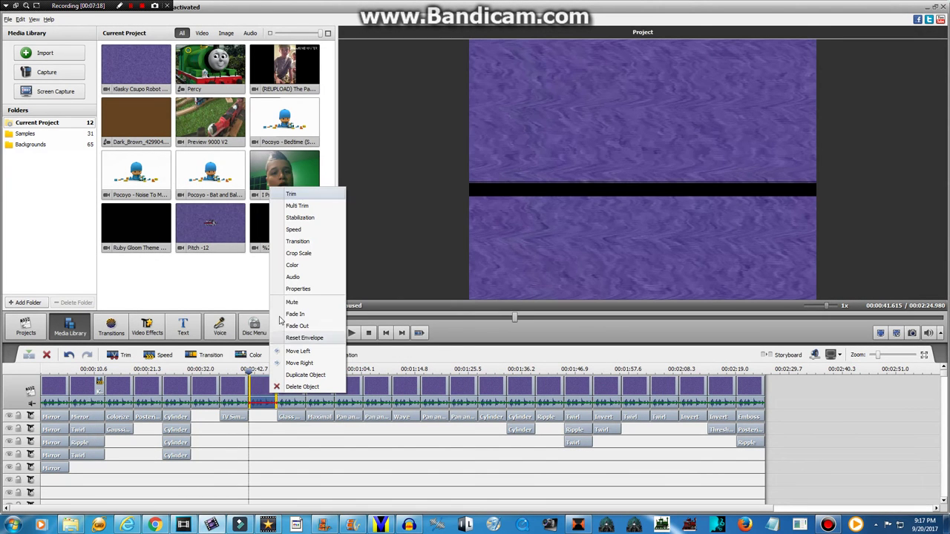
left_click(291, 269)
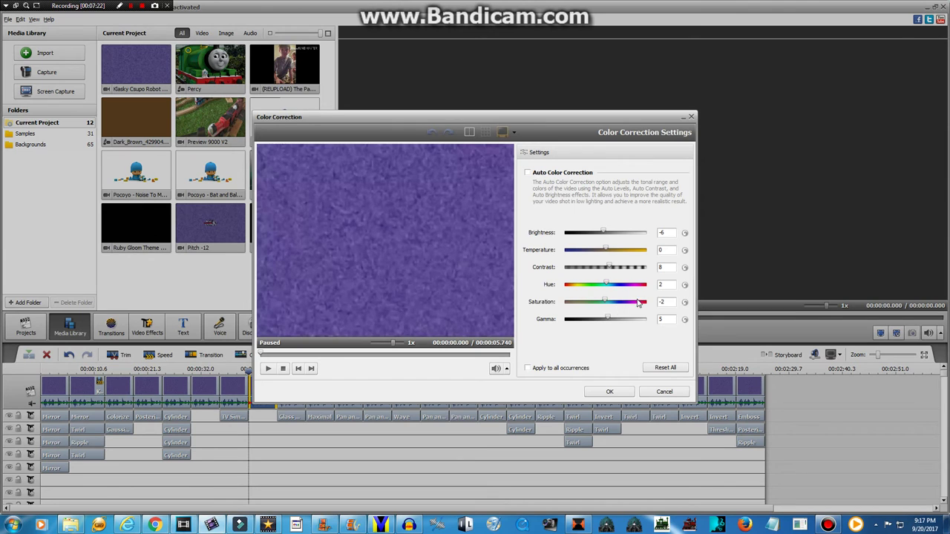
left_click(609, 391)
Step: Examine the Pitch Shift rate in the eighth video clip's audio effects
right_click(263, 387)
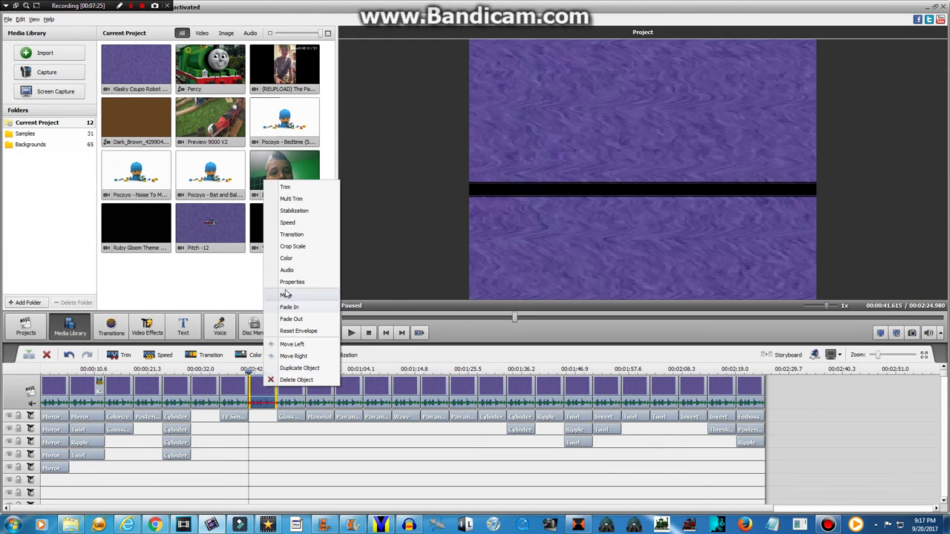
left_click(290, 271)
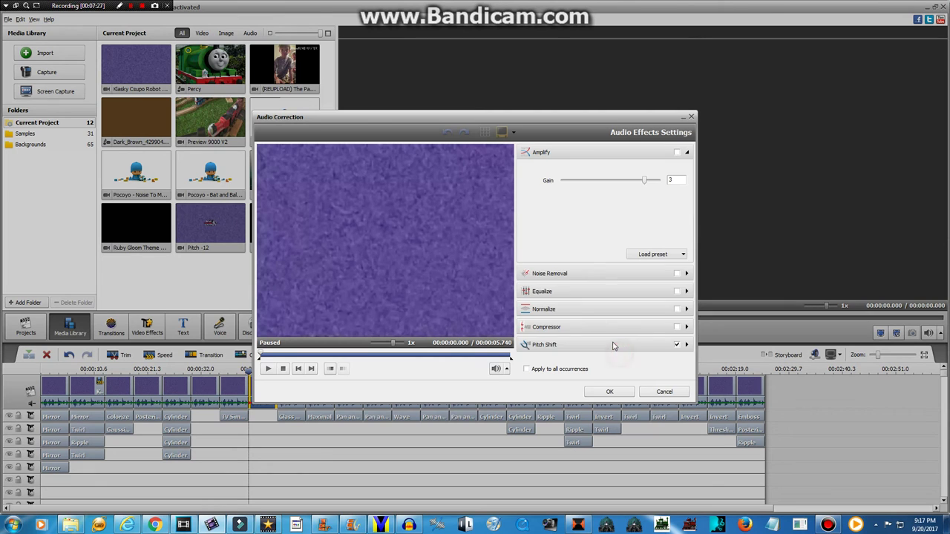
left_click(613, 343)
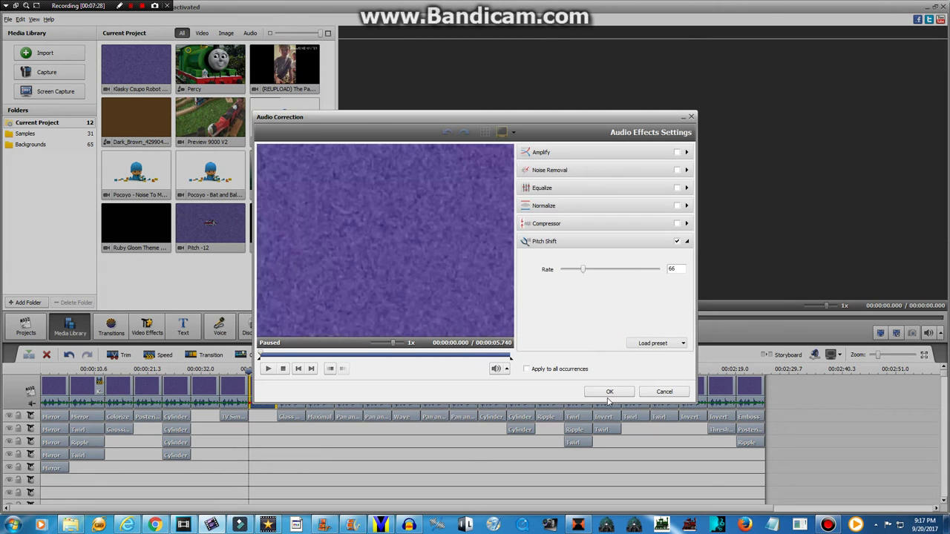
left_click(609, 391)
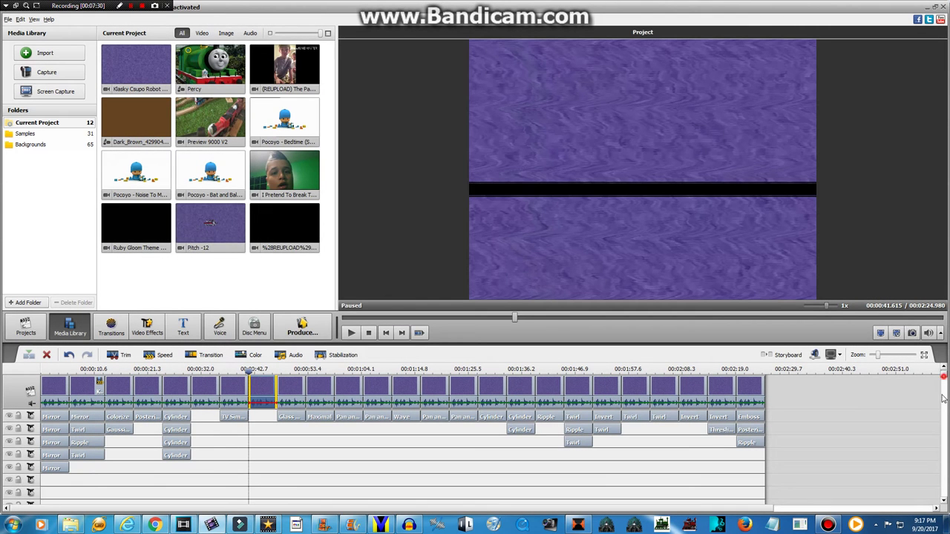
left_click_drag(943, 398, 918, 246)
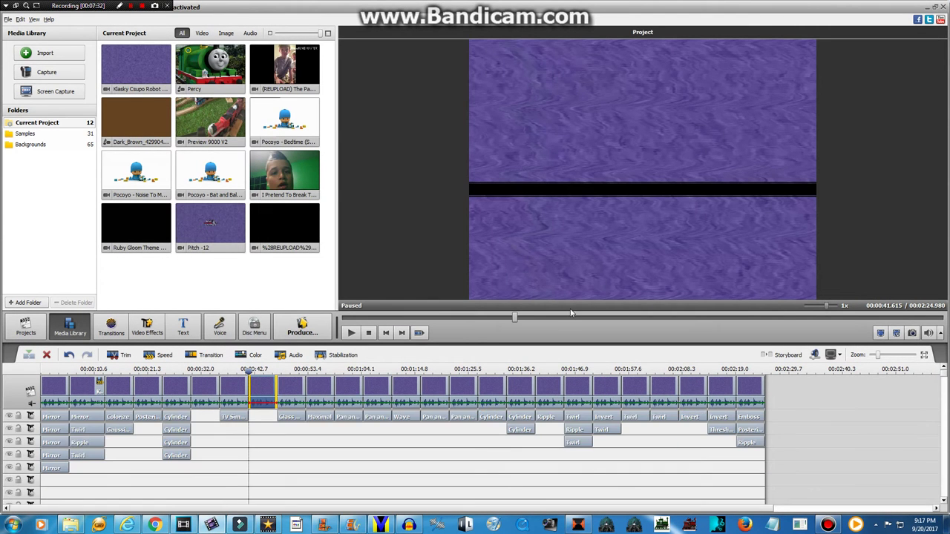